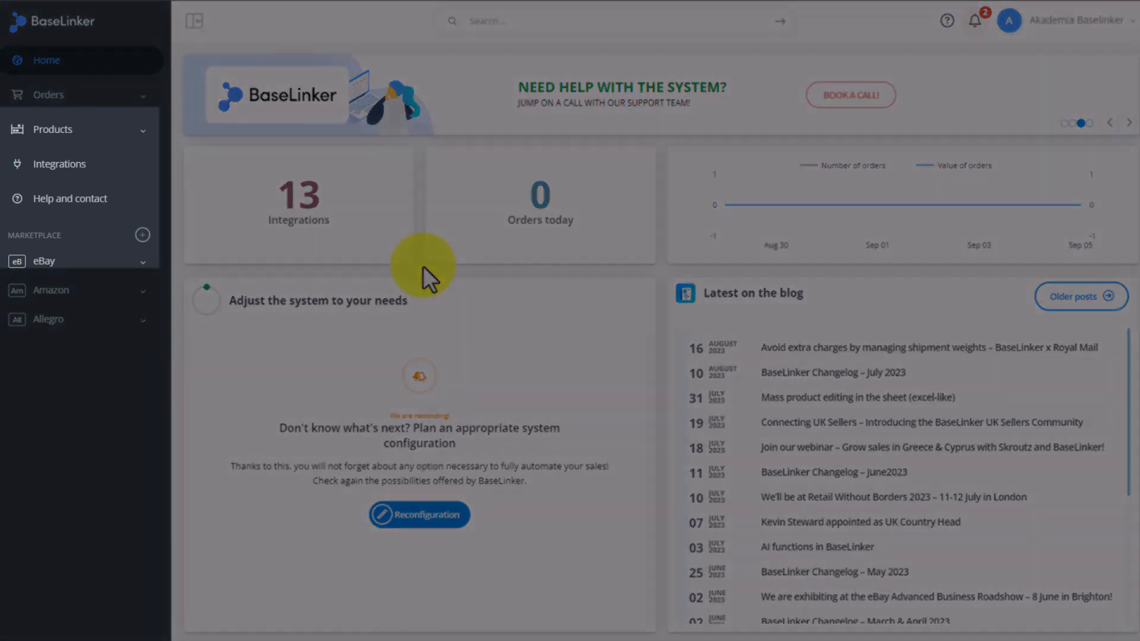
Step: Open the product list, select both Apple Iphone 14 and Product test, and view the bulk selection options
{"action": "left_click", "coordinate": [71, 130]}
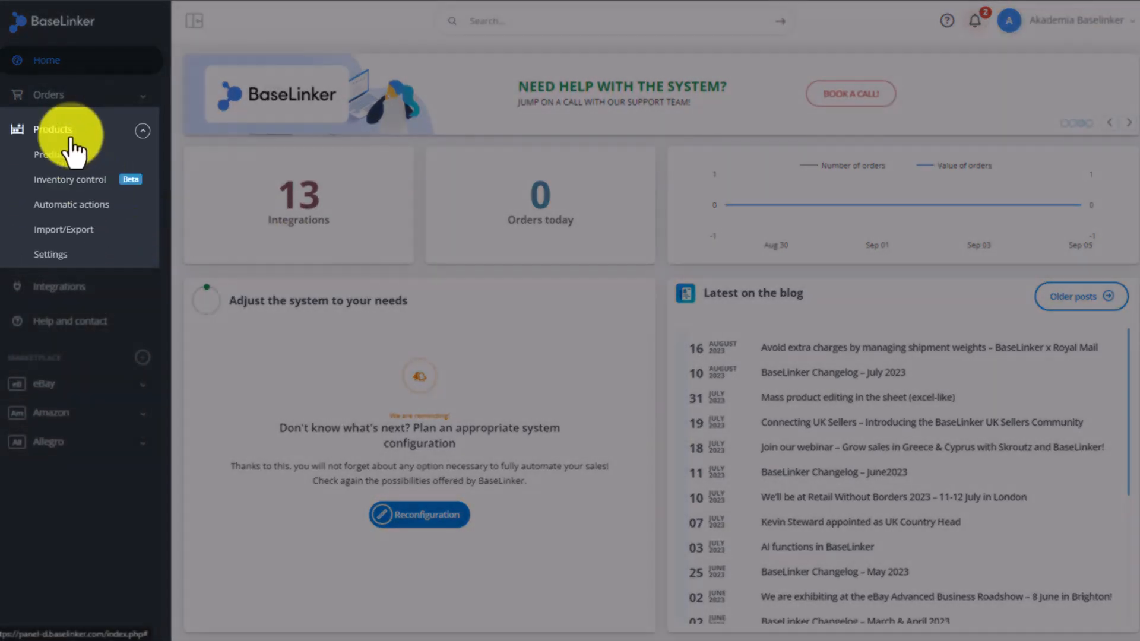
{"action": "left_click", "coordinate": [70, 157]}
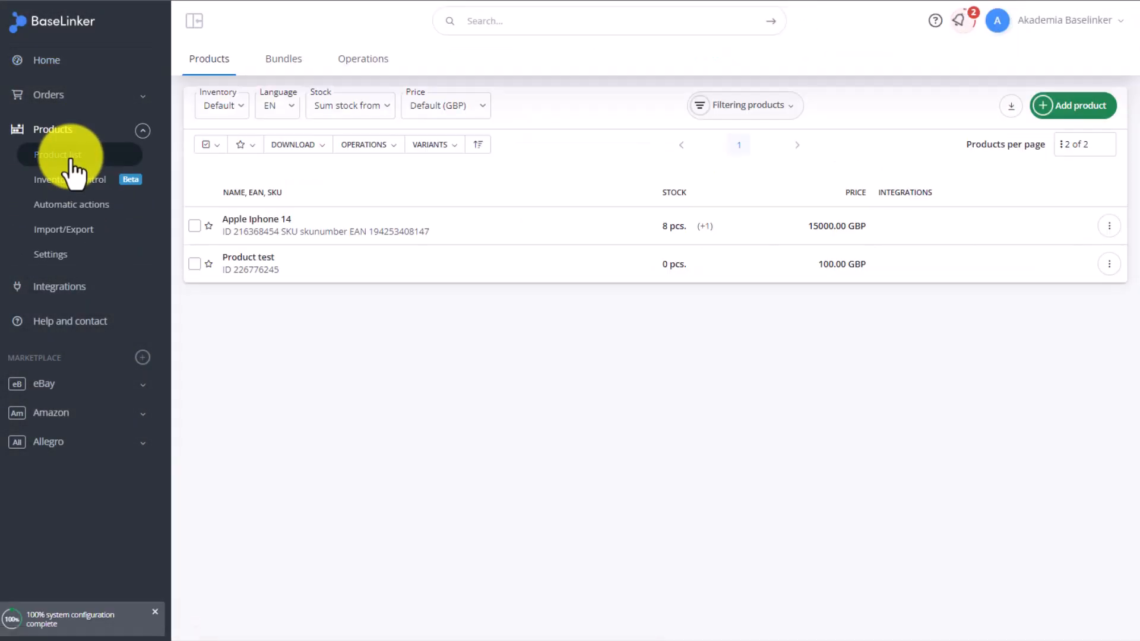
{"action": "left_click", "coordinate": [195, 225]}
{"action": "left_click", "coordinate": [194, 263]}
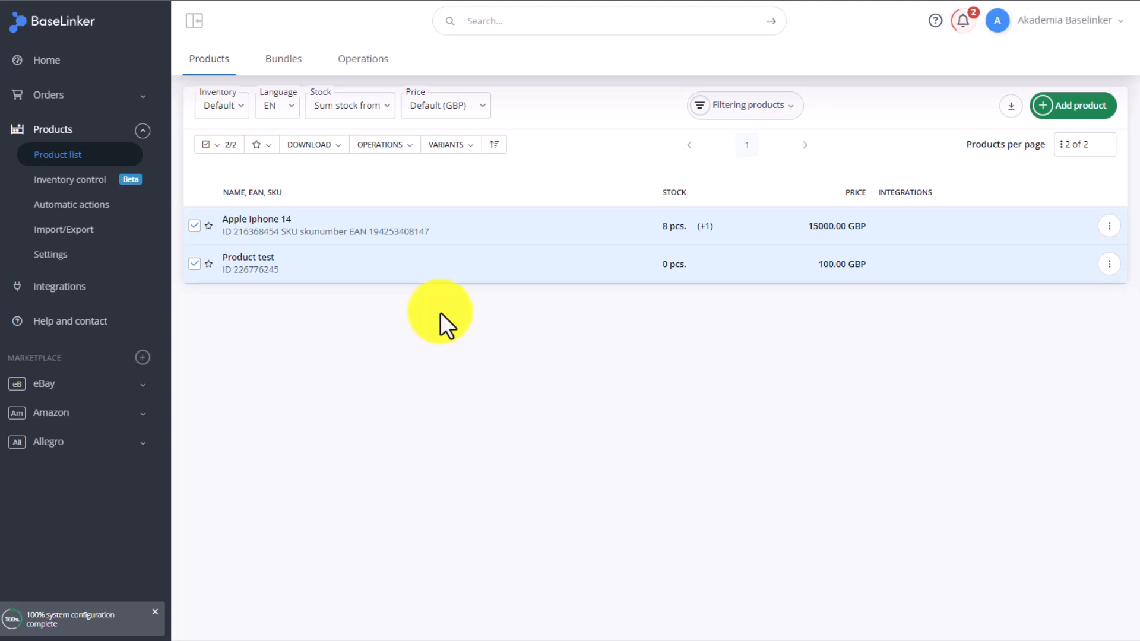
{"action": "left_click", "coordinate": [230, 146]}
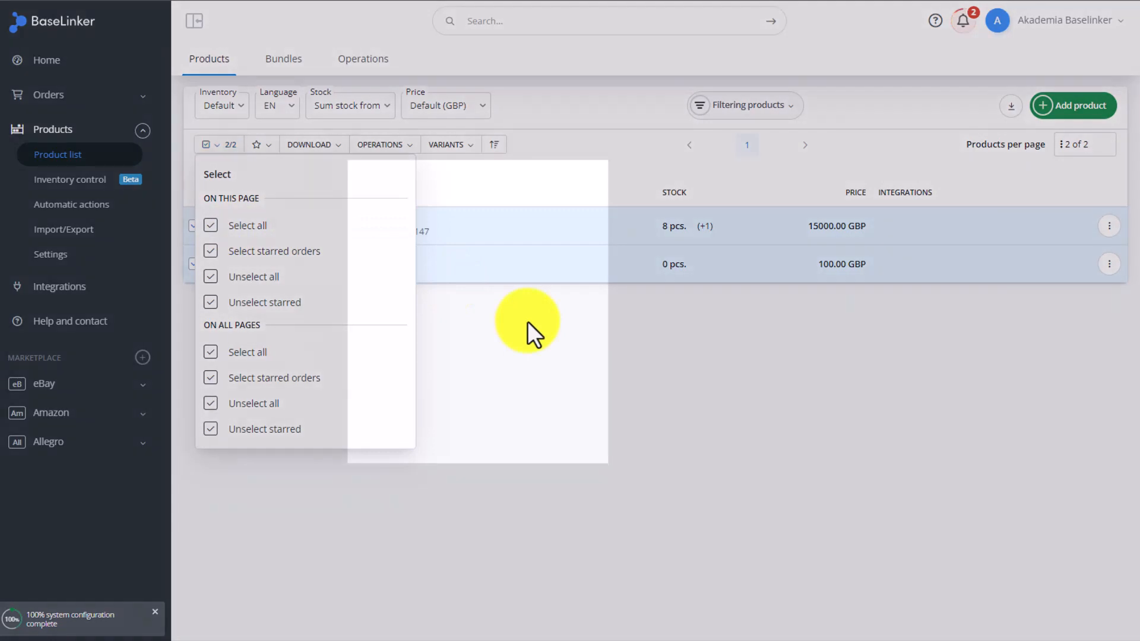
{"action": "left_click", "coordinate": [527, 322]}
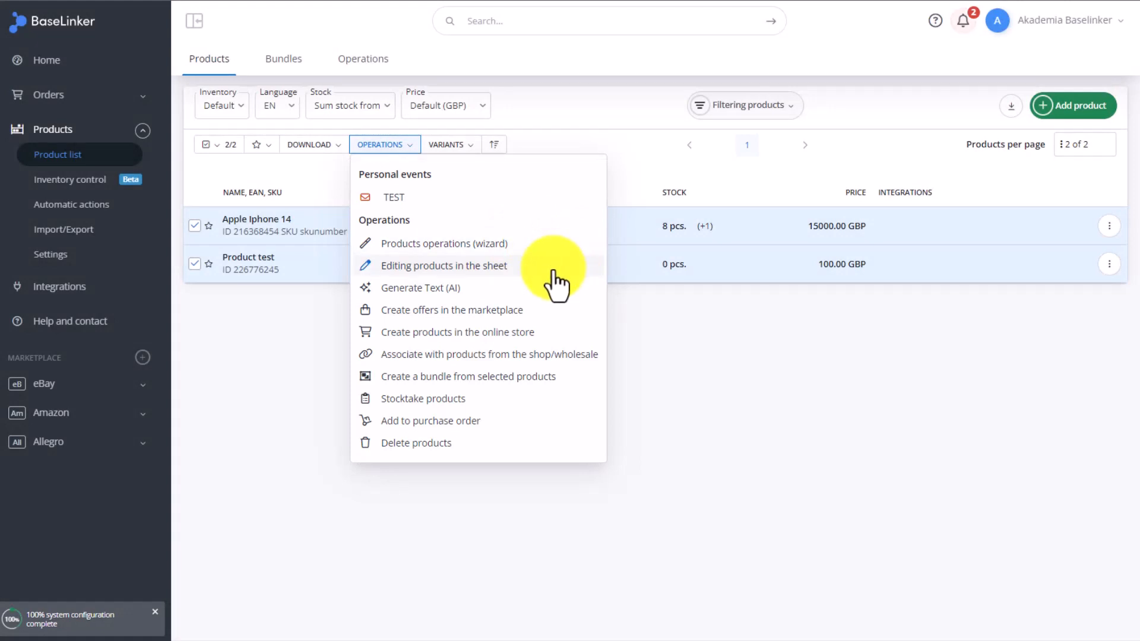
Step: Open the selected products for sheet editing with the EAN, Length, Manufacturer and Price Default (GBP) fields
{"action": "left_click", "coordinate": [553, 272]}
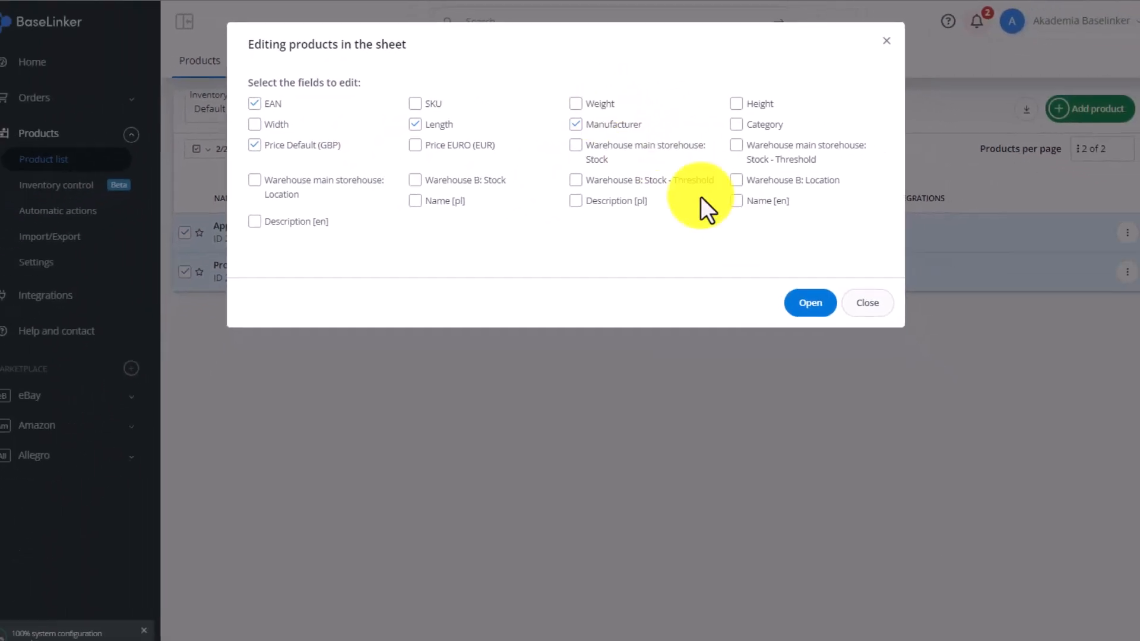
{"action": "left_click", "coordinate": [810, 304]}
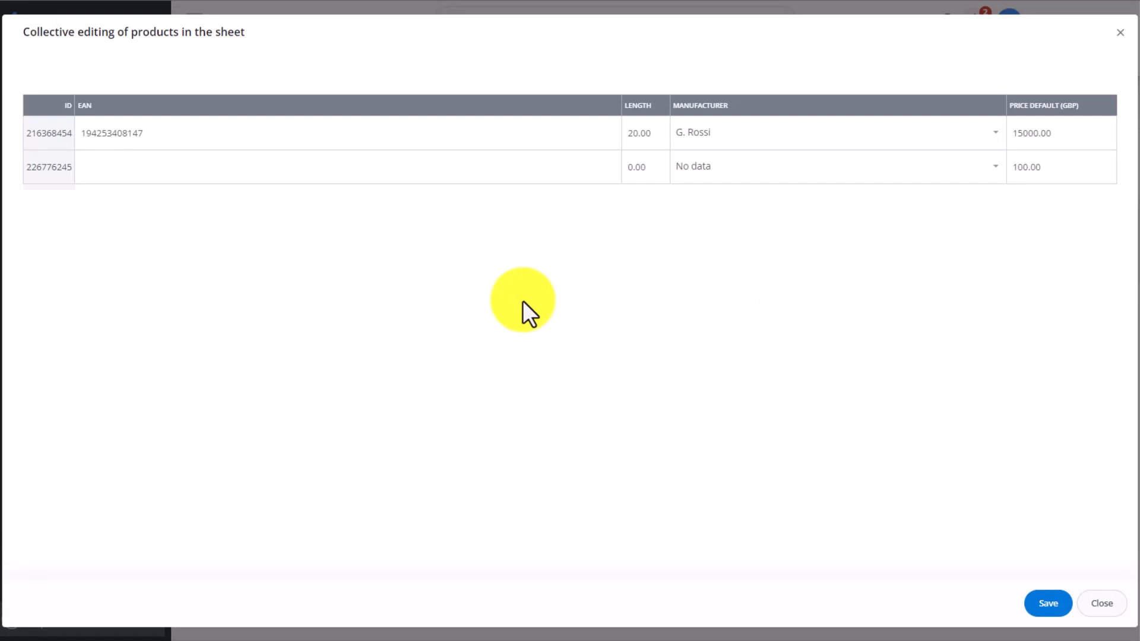
Step: In the sheet, set the EAN of product 226776245 to 112233 and its length to 10
{"action": "left_click", "coordinate": [735, 170]}
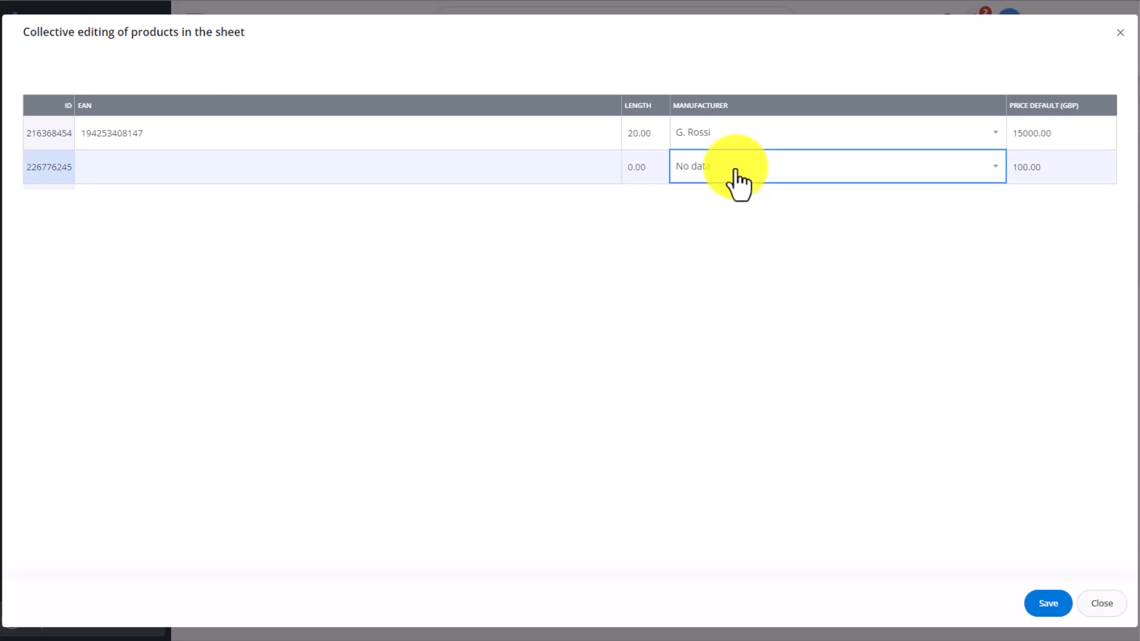
{"action": "left_click", "coordinate": [736, 172]}
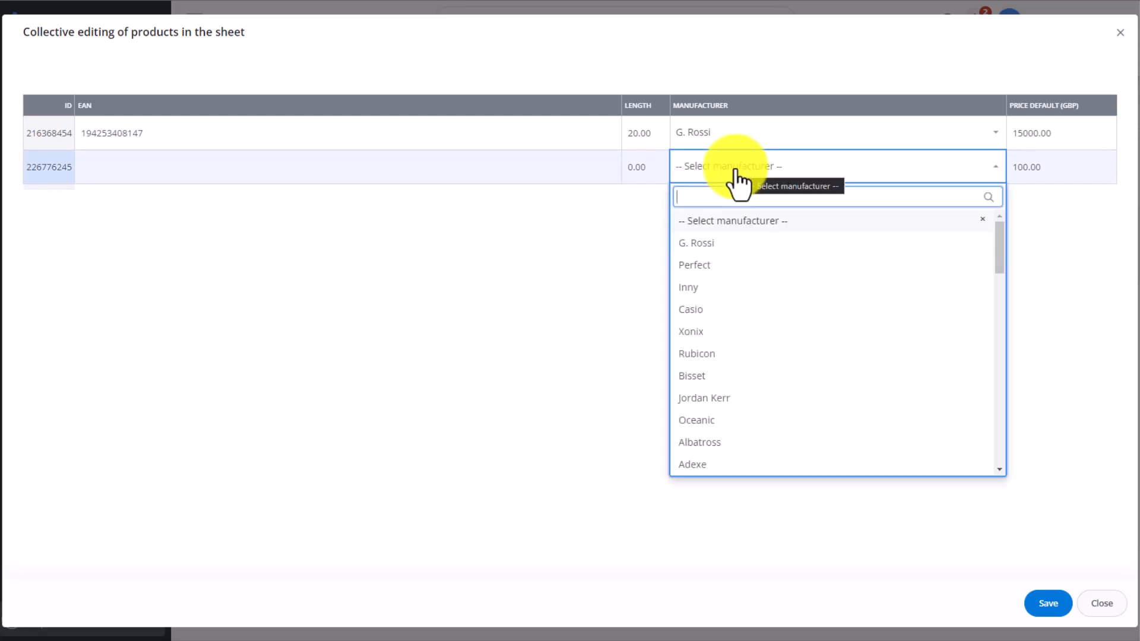
{"action": "left_click", "coordinate": [736, 172]}
{"action": "left_click", "coordinate": [510, 170]}
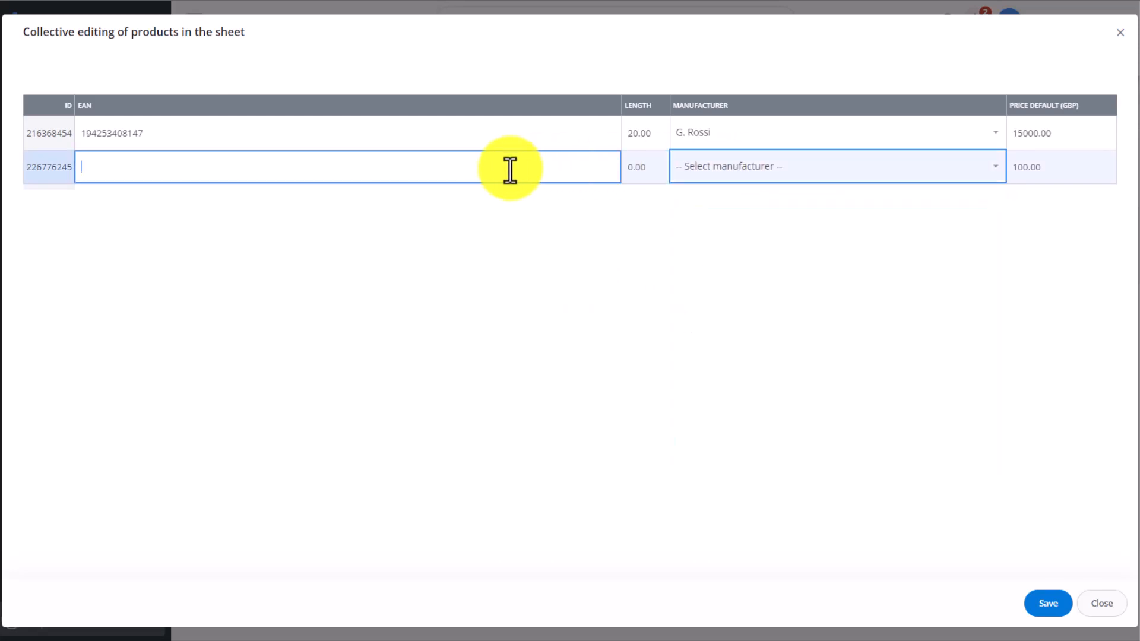
{"action": "type", "text": "112233"}
{"action": "left_click", "coordinate": [528, 210]}
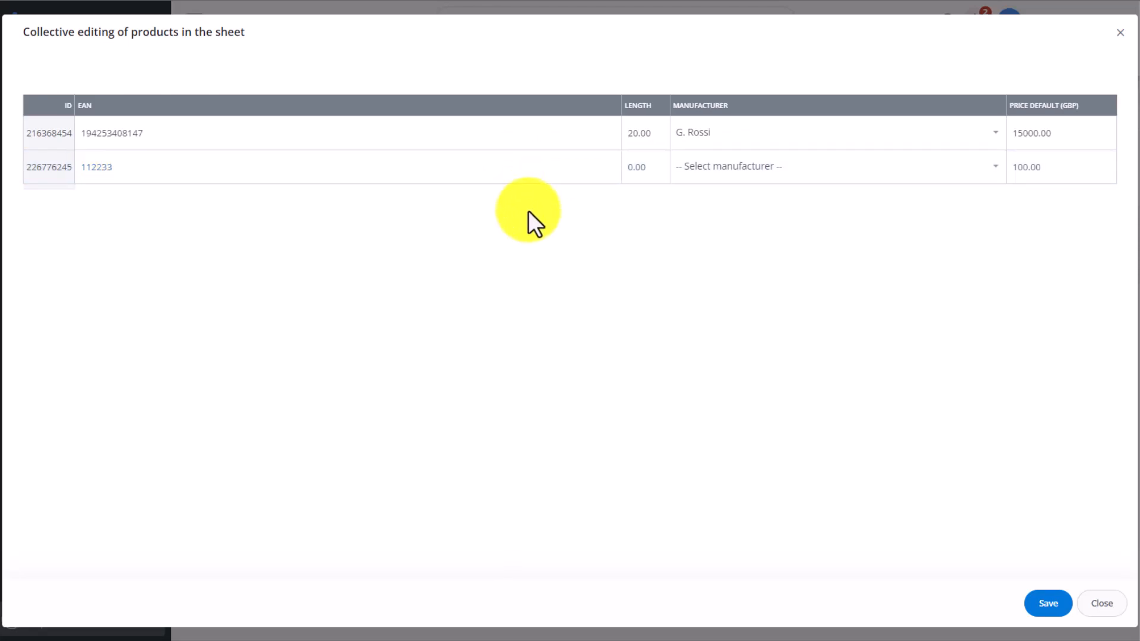
{"action": "left_click", "coordinate": [639, 168]}
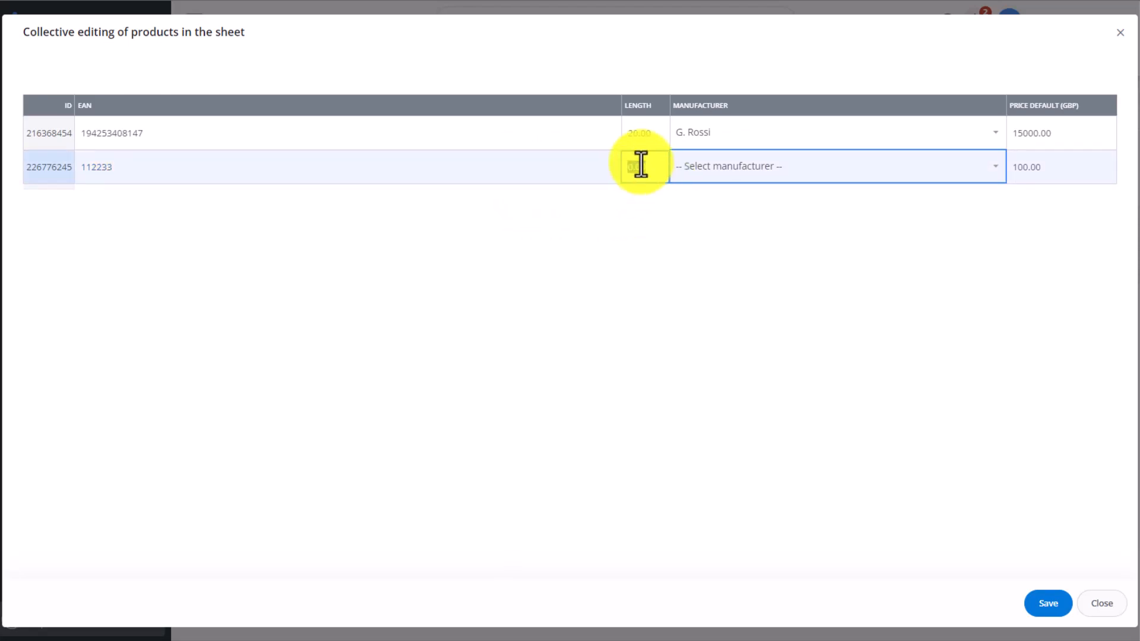
{"action": "type", "text": "10"}
{"action": "left_click", "coordinate": [647, 230]}
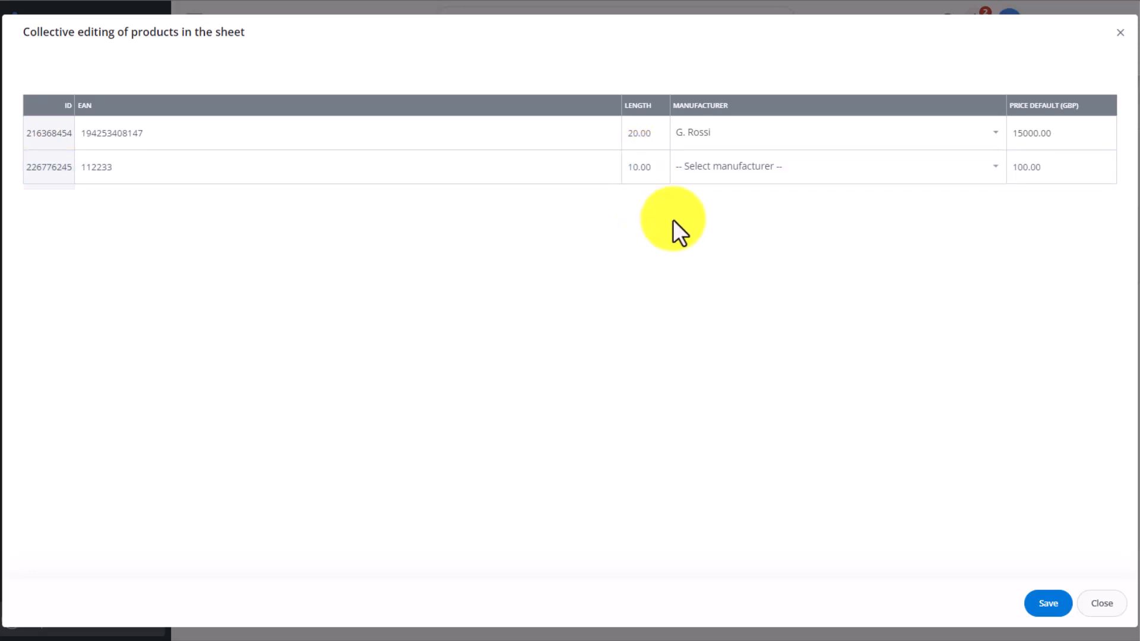
Step: Set the manufacturer of product 226776245 to Casio, then save and close the sheet
{"action": "left_click", "coordinate": [764, 175]}
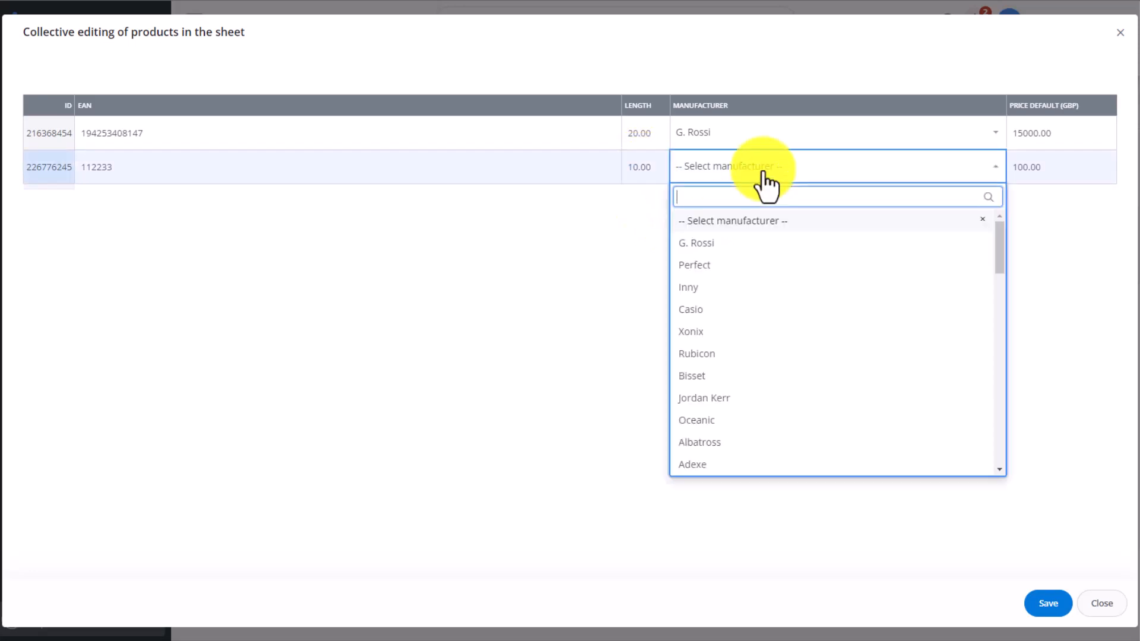
{"action": "left_click", "coordinate": [729, 309]}
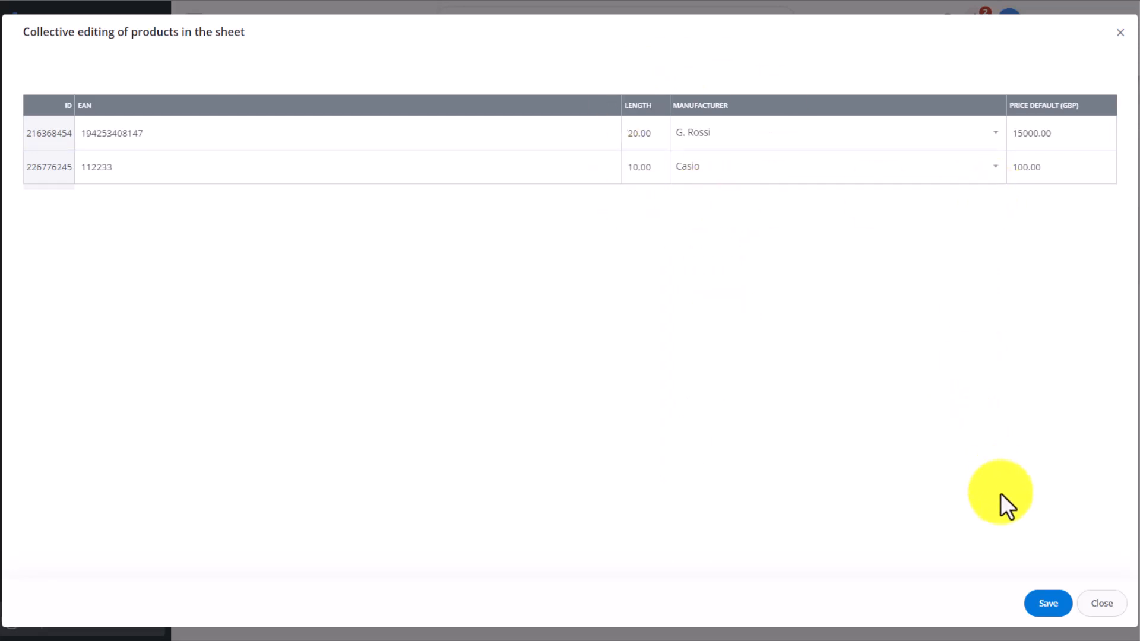
{"action": "left_click", "coordinate": [1048, 604]}
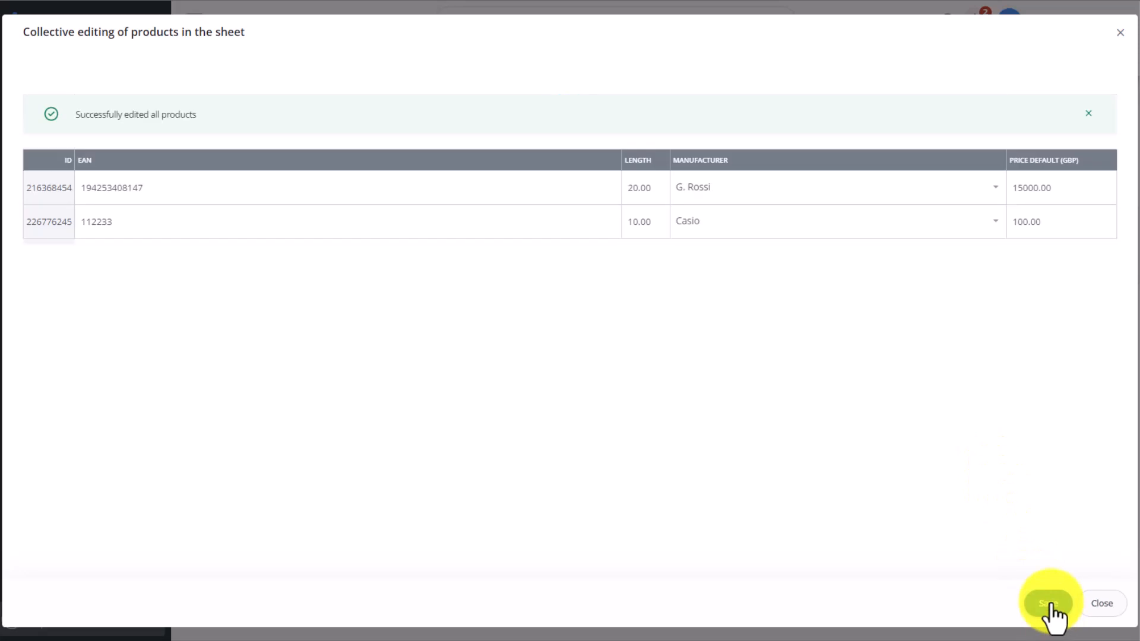
{"action": "left_click", "coordinate": [1119, 34]}
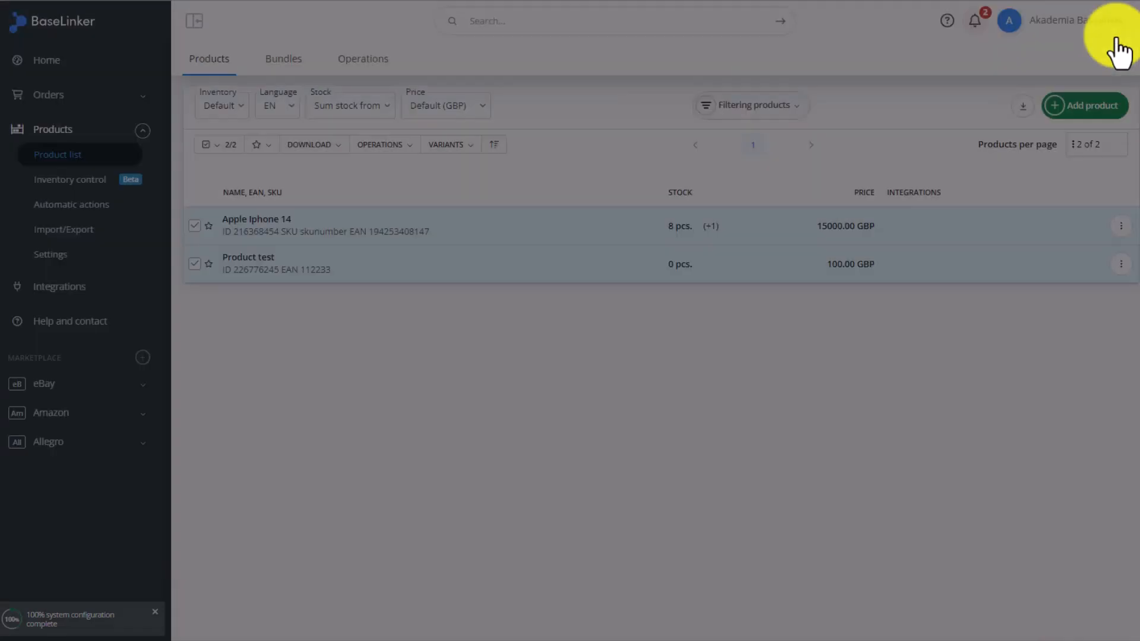
Step: Set up marketplace offers for the selected products on eBay, using the AcademyBL account and the eBay.co.uk site
{"action": "left_click", "coordinate": [393, 147]}
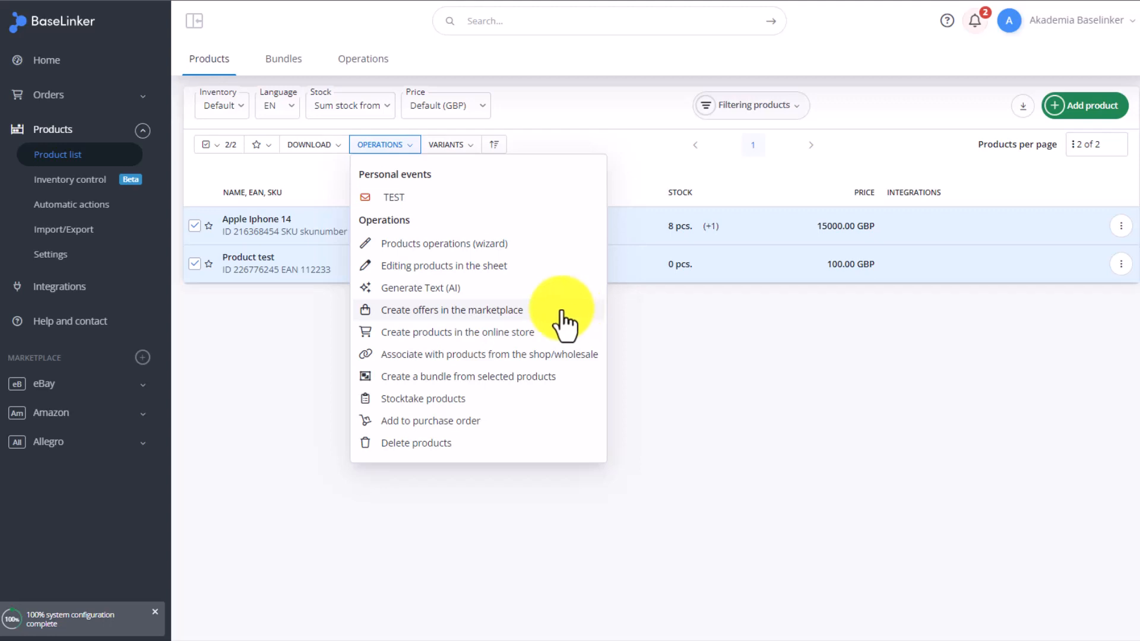
{"action": "left_click", "coordinate": [533, 309]}
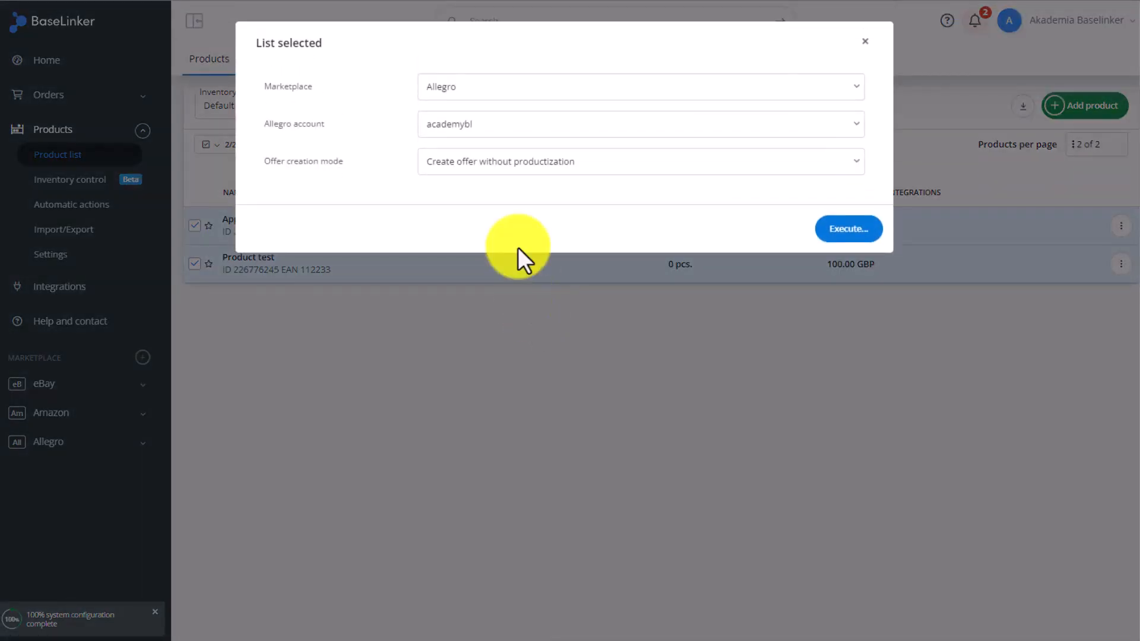
{"action": "left_click", "coordinate": [478, 91]}
{"action": "left_click", "coordinate": [471, 121]}
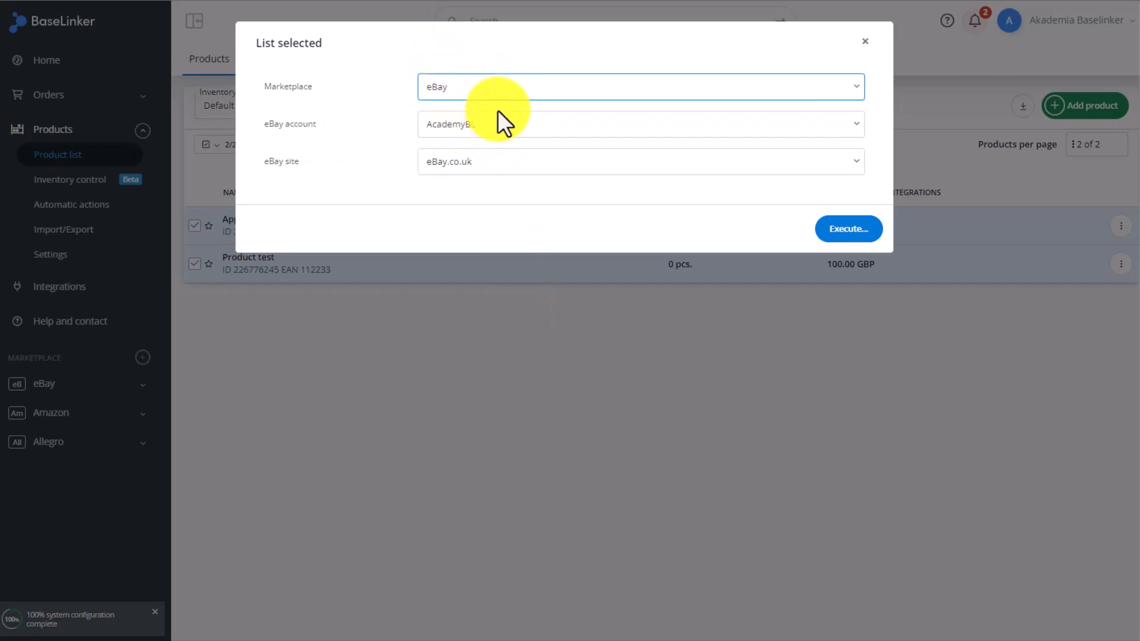
{"action": "left_click", "coordinate": [505, 127]}
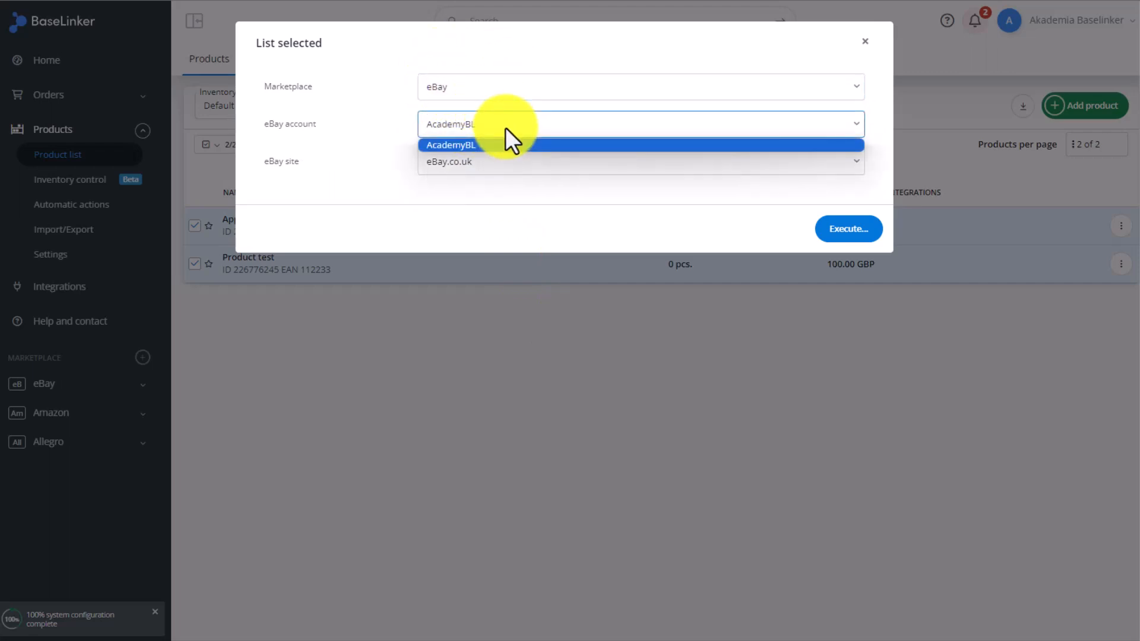
{"action": "left_click", "coordinate": [477, 162]}
{"action": "left_click", "coordinate": [476, 161]}
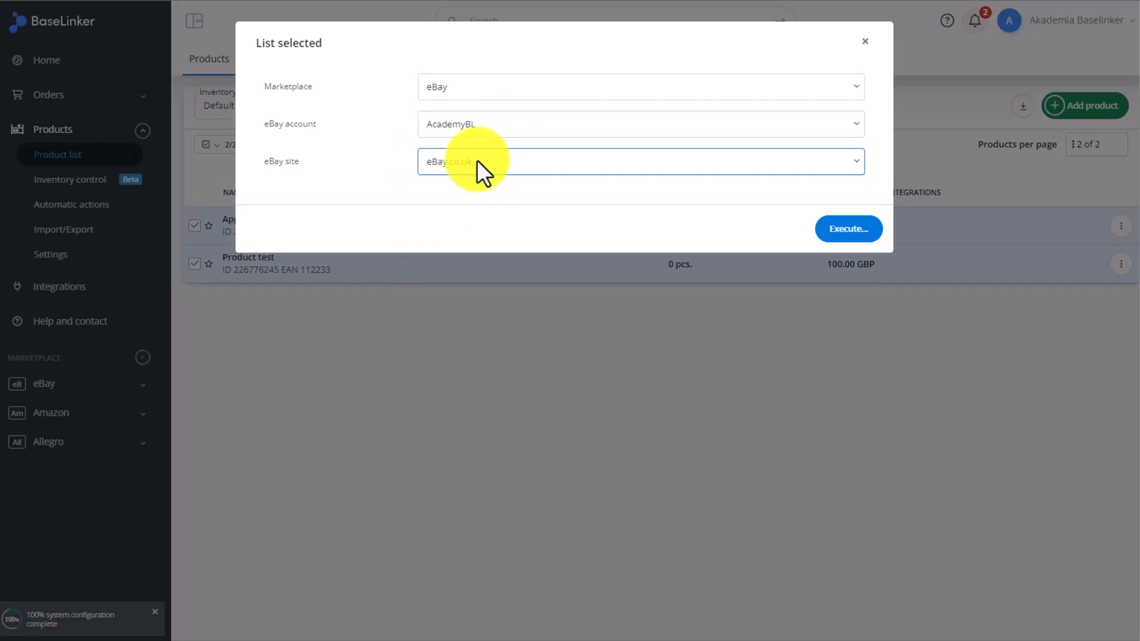
Step: Try to list the products on Allegro in the "Create offer without productization" mode, then close the listing dialog
{"action": "left_click", "coordinate": [469, 95]}
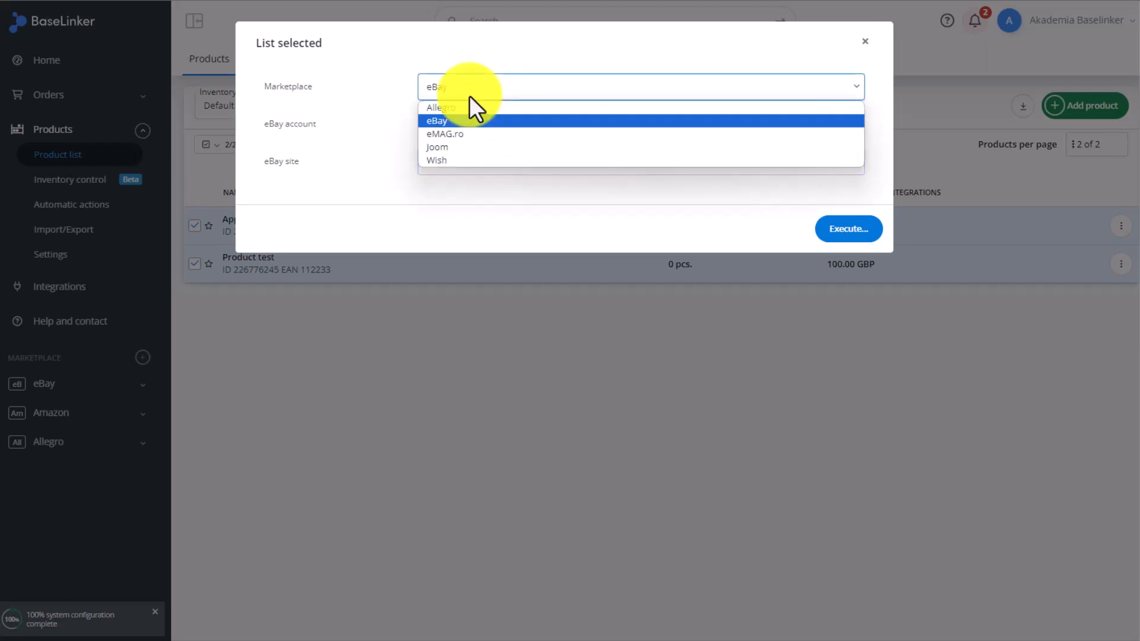
{"action": "left_click", "coordinate": [442, 107]}
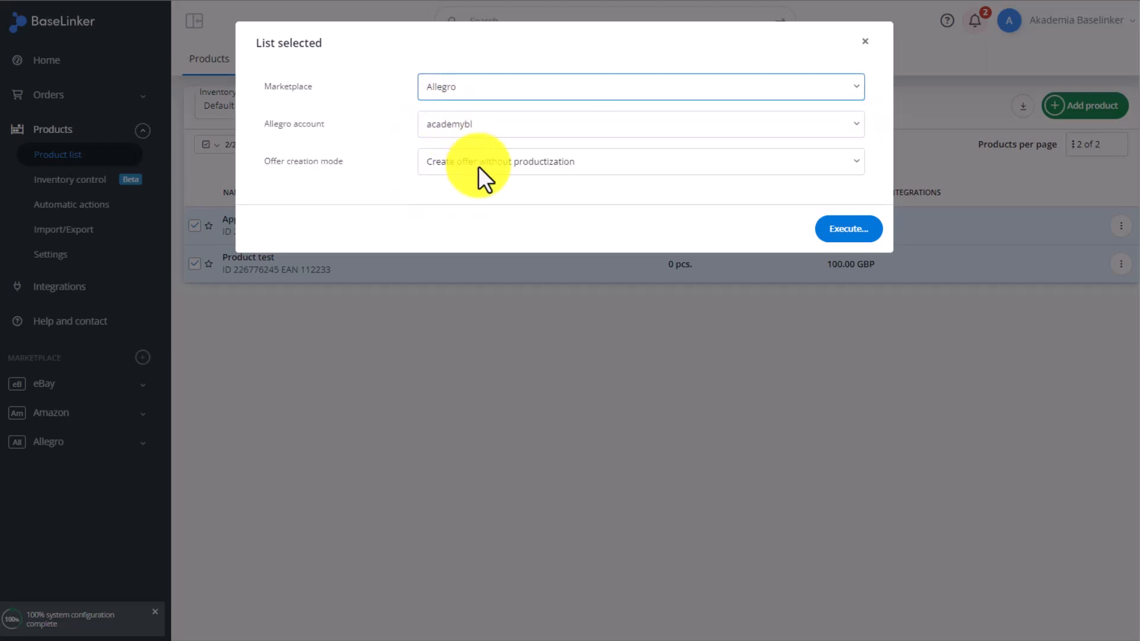
{"action": "left_click", "coordinate": [493, 164]}
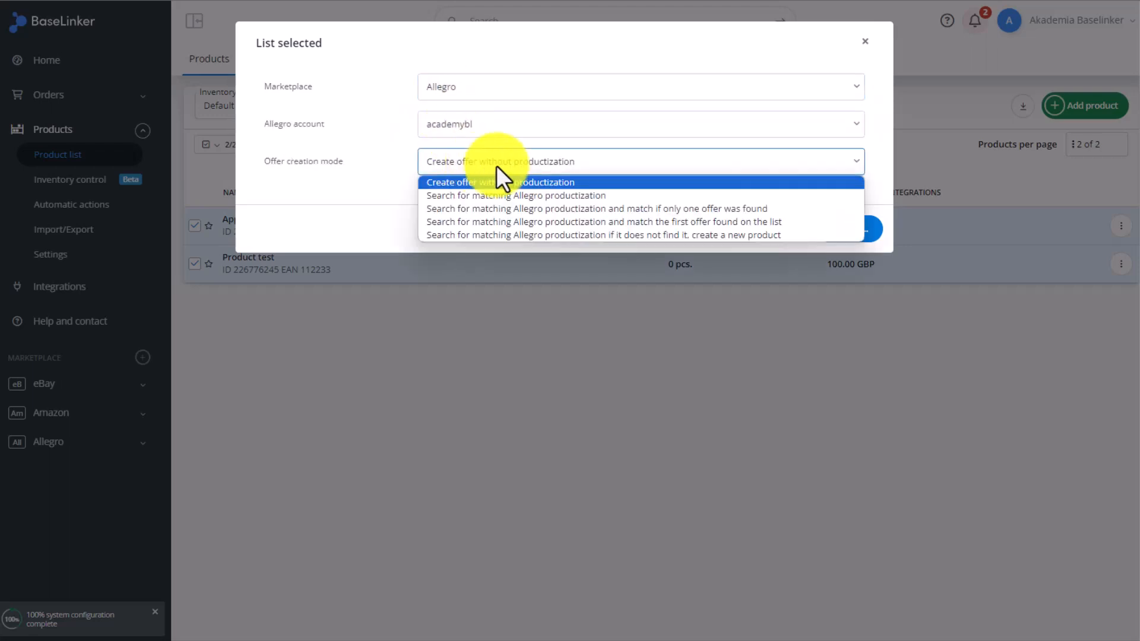
{"action": "left_click", "coordinate": [651, 159]}
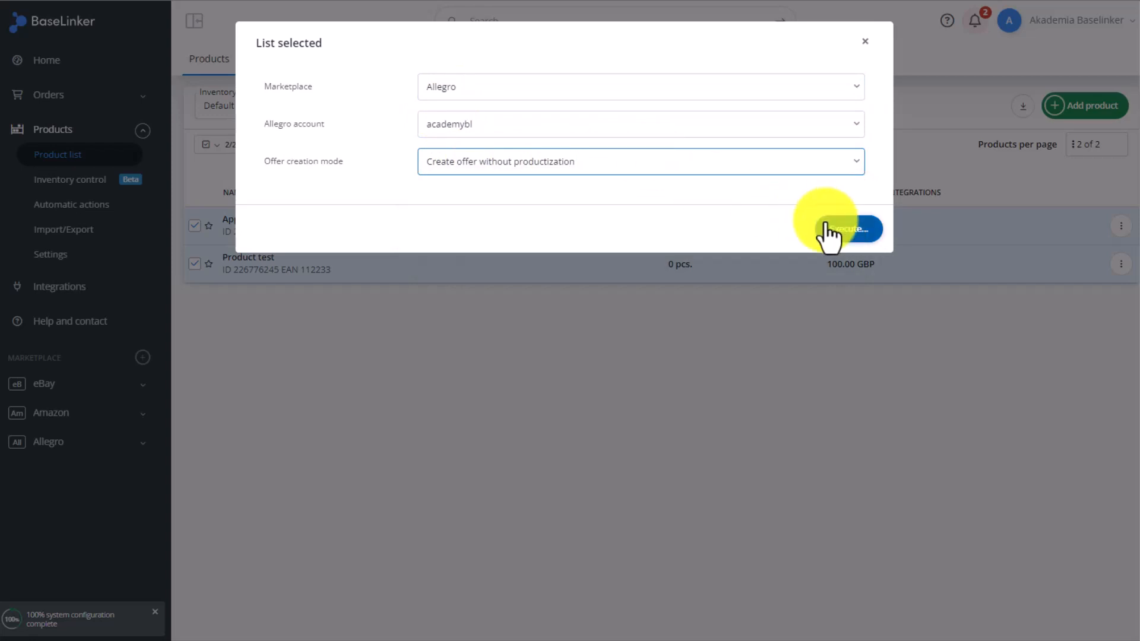
{"action": "left_click", "coordinate": [850, 229]}
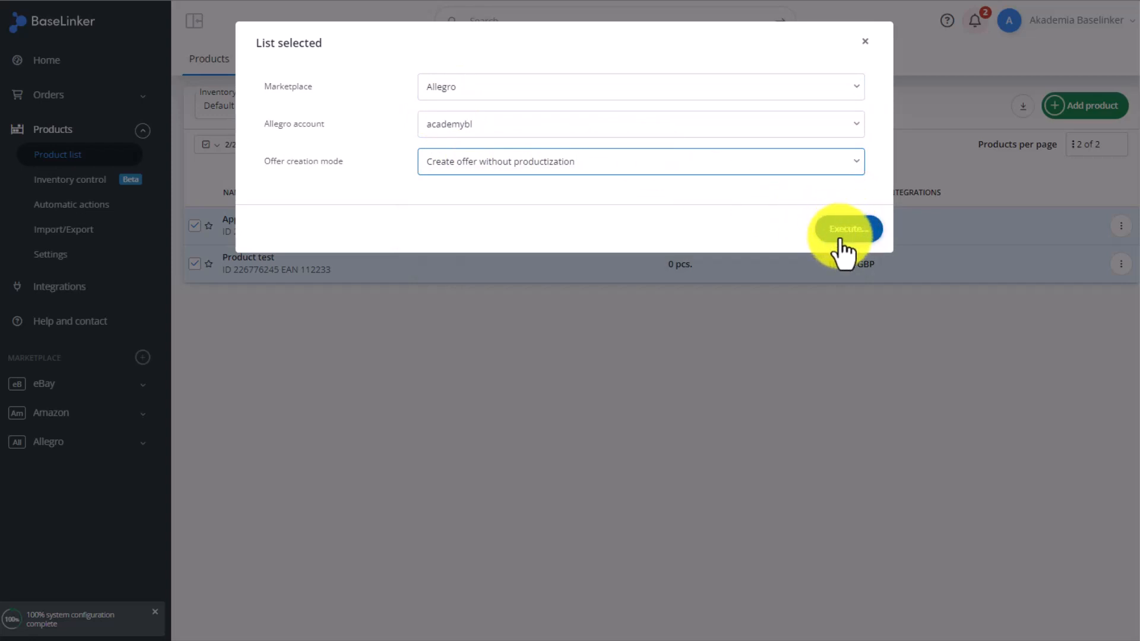
{"action": "left_click", "coordinate": [865, 41]}
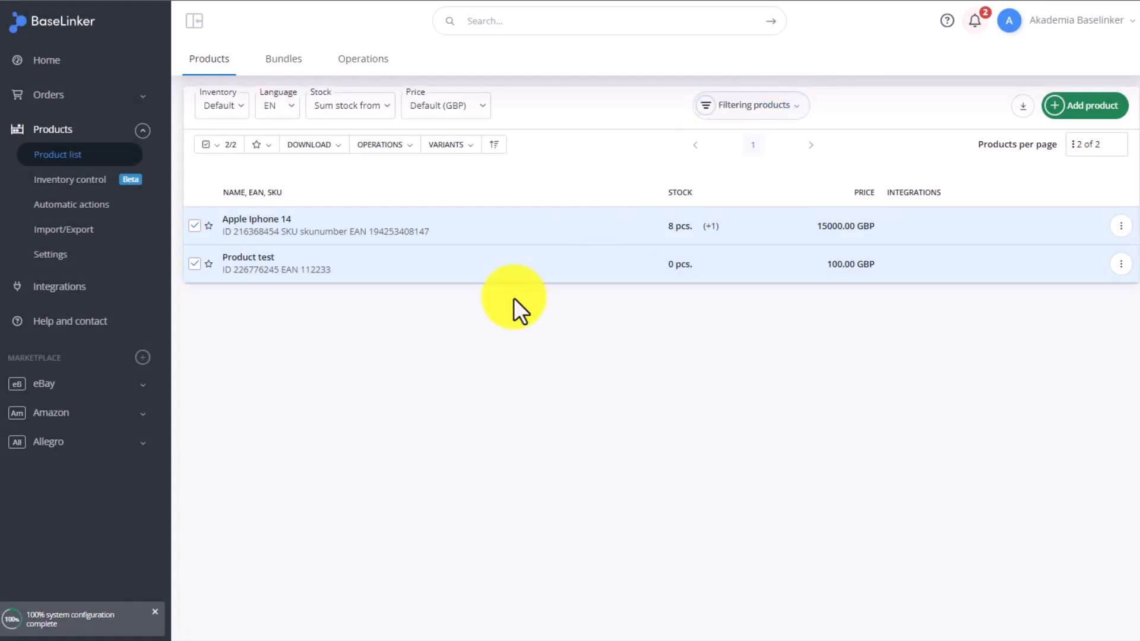
Step: Open the products operations wizard for the selected products, choose the Set category operation and check its category list
{"action": "left_click", "coordinate": [409, 149]}
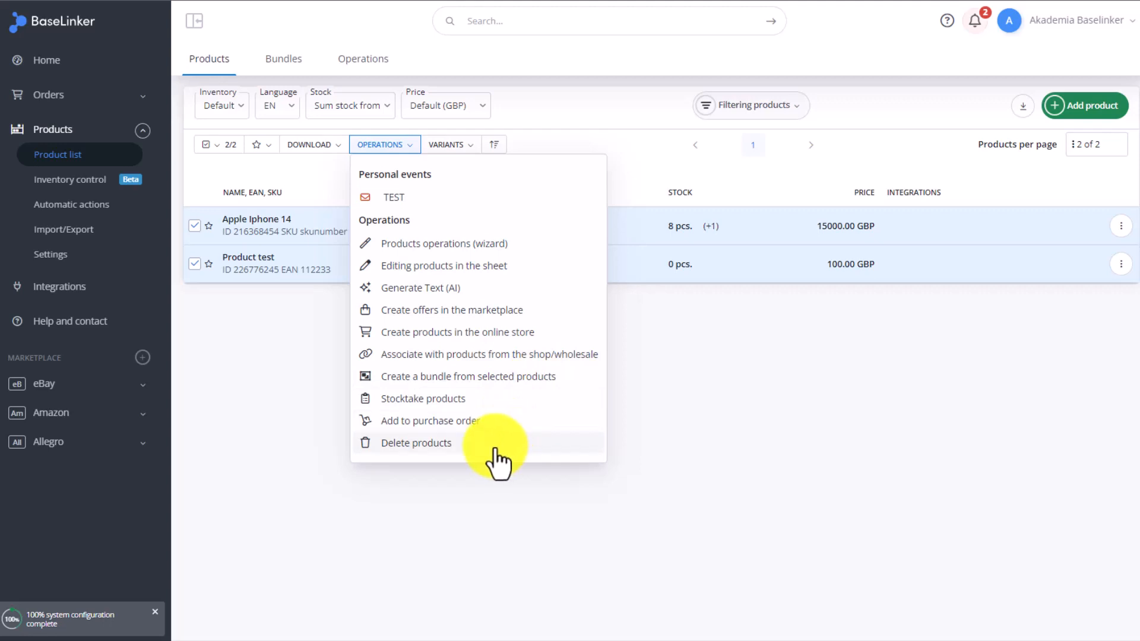
{"action": "left_click", "coordinate": [540, 258]}
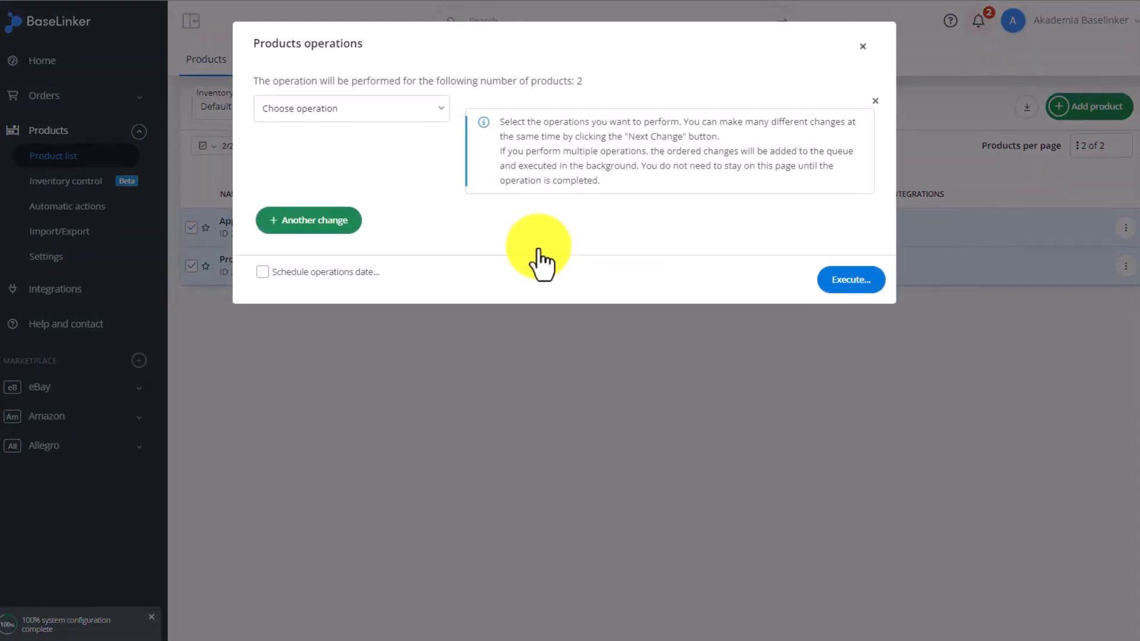
{"action": "left_click", "coordinate": [324, 162]}
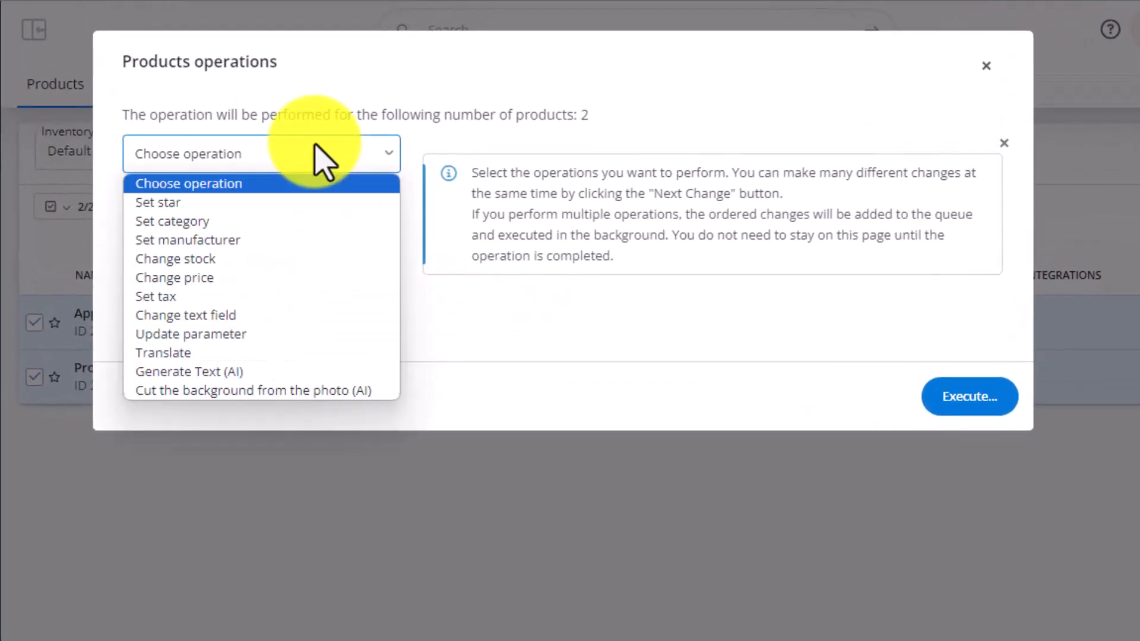
{"action": "left_click", "coordinate": [237, 224]}
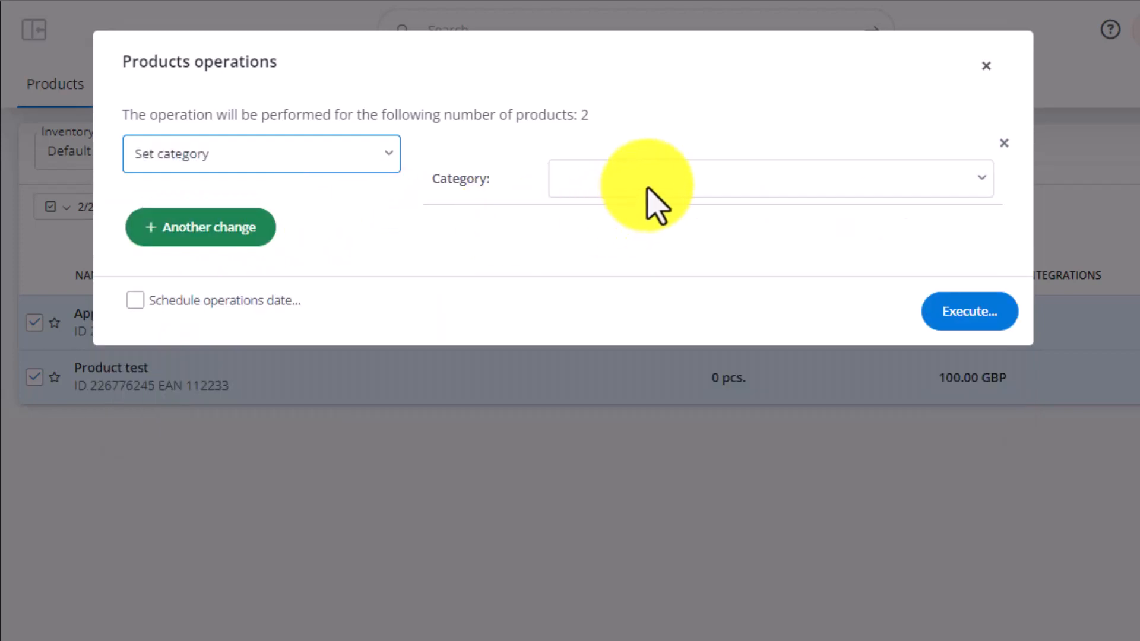
{"action": "left_click", "coordinate": [657, 206]}
{"action": "left_click", "coordinate": [648, 188]}
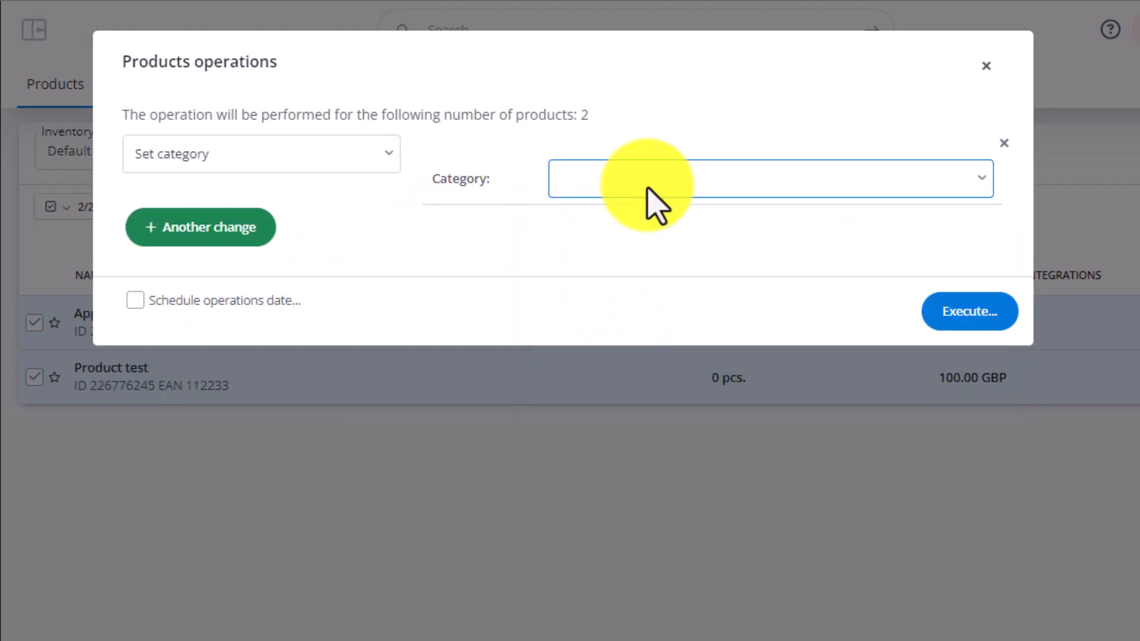
Step: Switch the operation to Set manufacturer and on to Change stock, and review the available types of stock change
{"action": "left_click", "coordinate": [337, 149]}
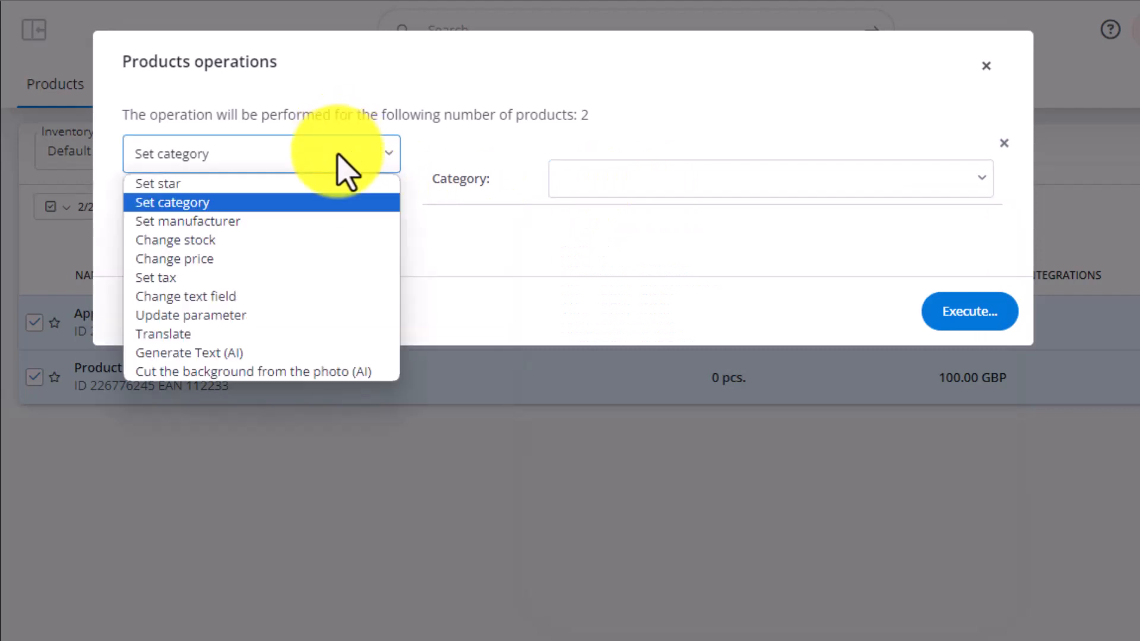
{"action": "left_click", "coordinate": [285, 221]}
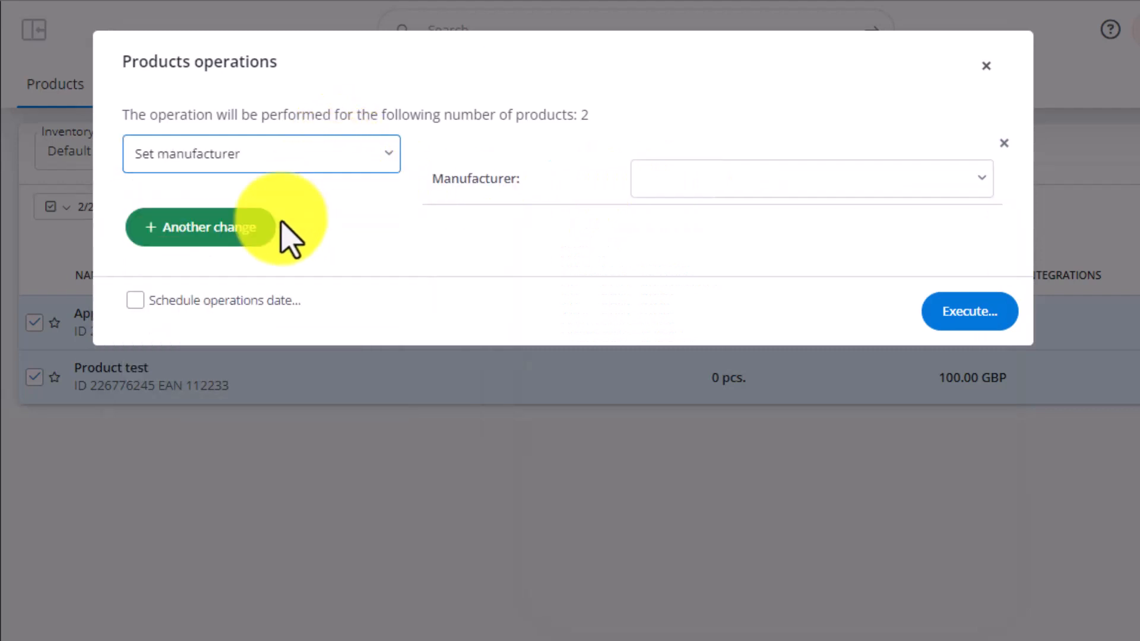
{"action": "left_click", "coordinate": [266, 159]}
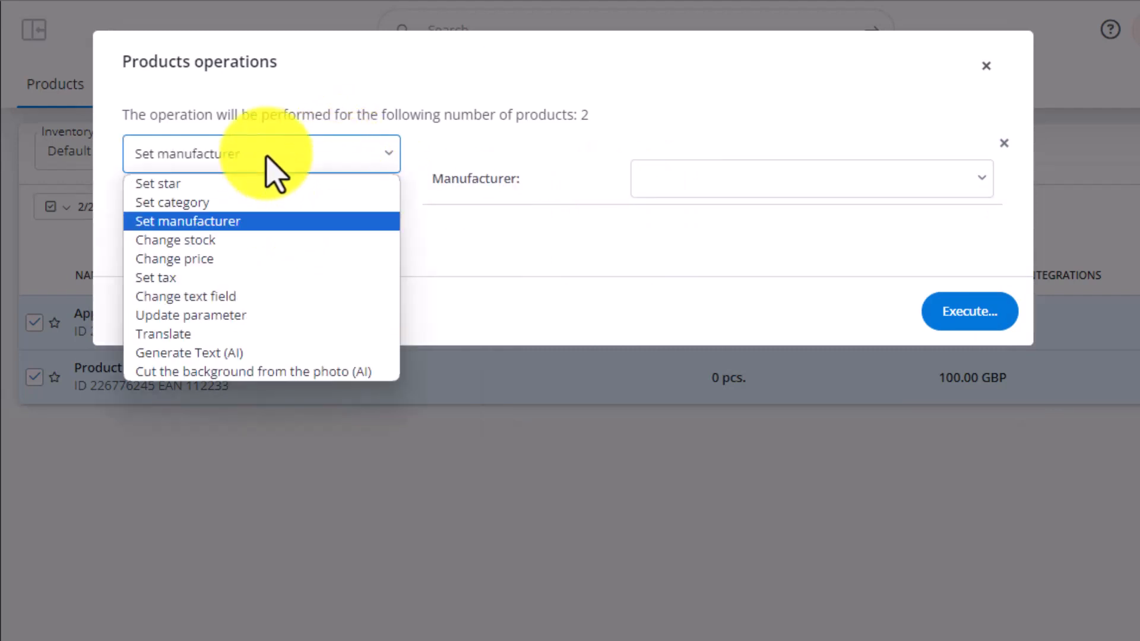
{"action": "left_click", "coordinate": [266, 240]}
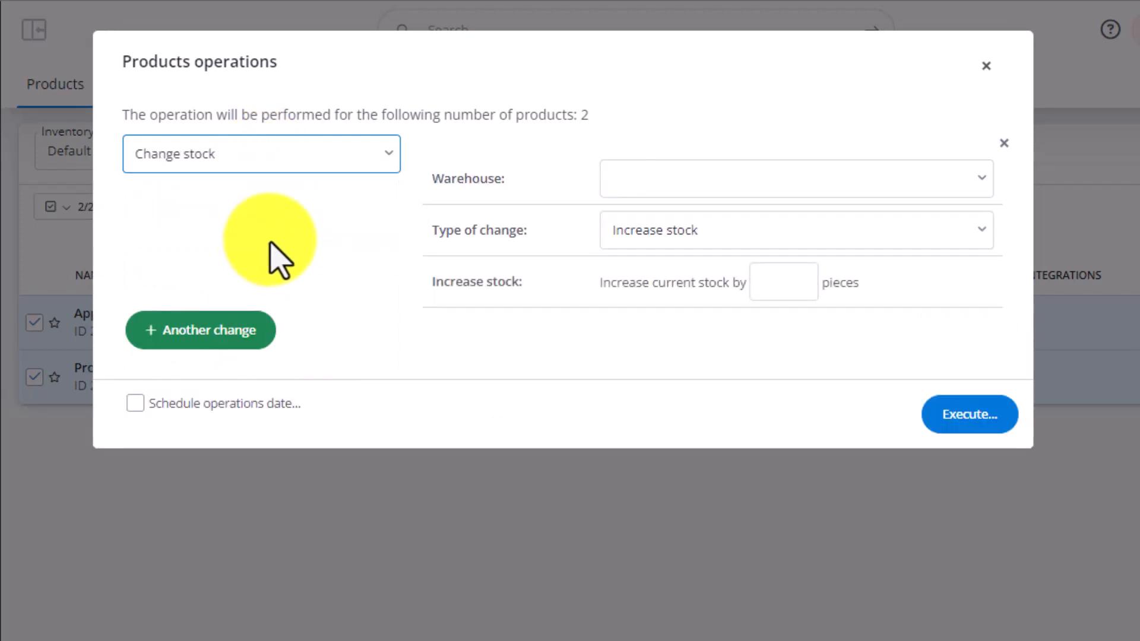
{"action": "left_click", "coordinate": [719, 234]}
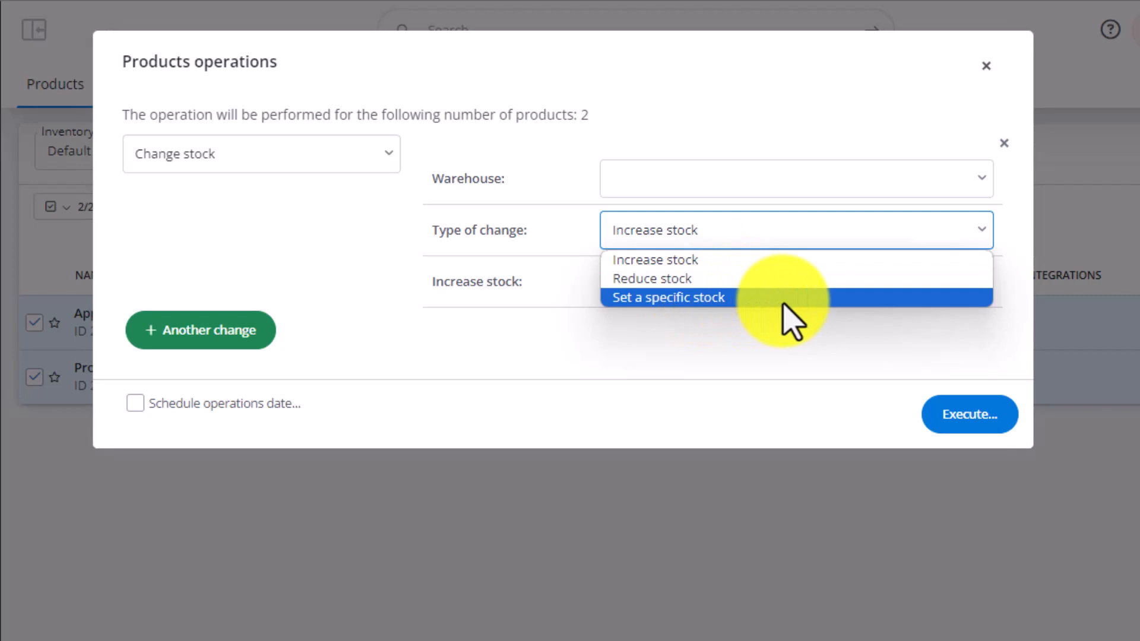
{"action": "left_click", "coordinate": [700, 261]}
Step: Review the Change price operation with its types of change, followed by the Set tax operation
{"action": "left_click", "coordinate": [351, 169]}
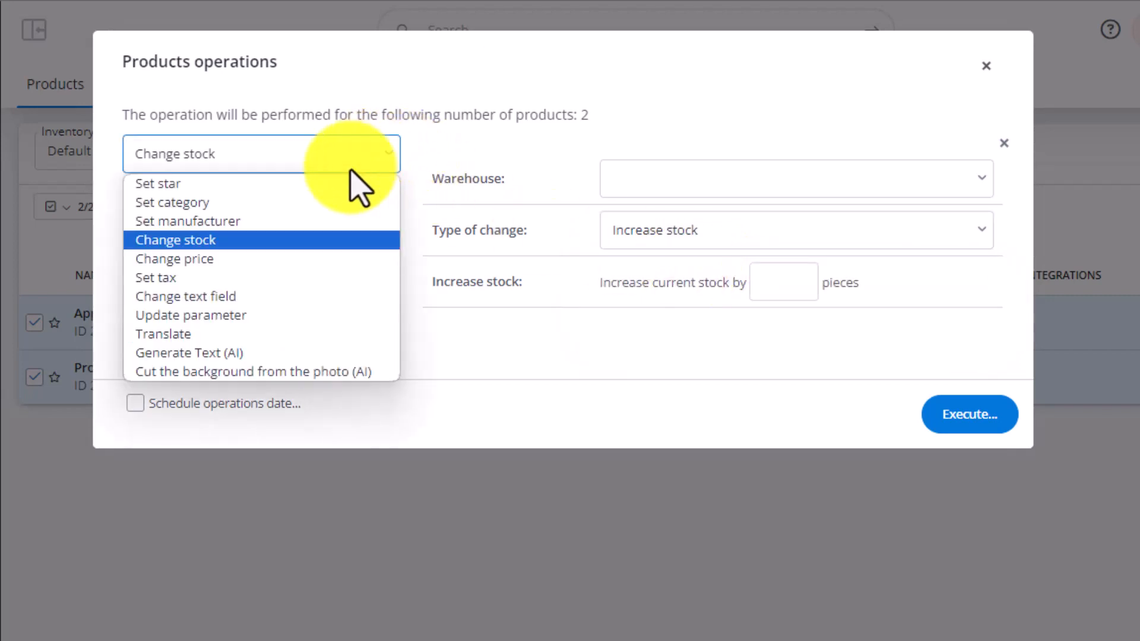
{"action": "left_click", "coordinate": [275, 259]}
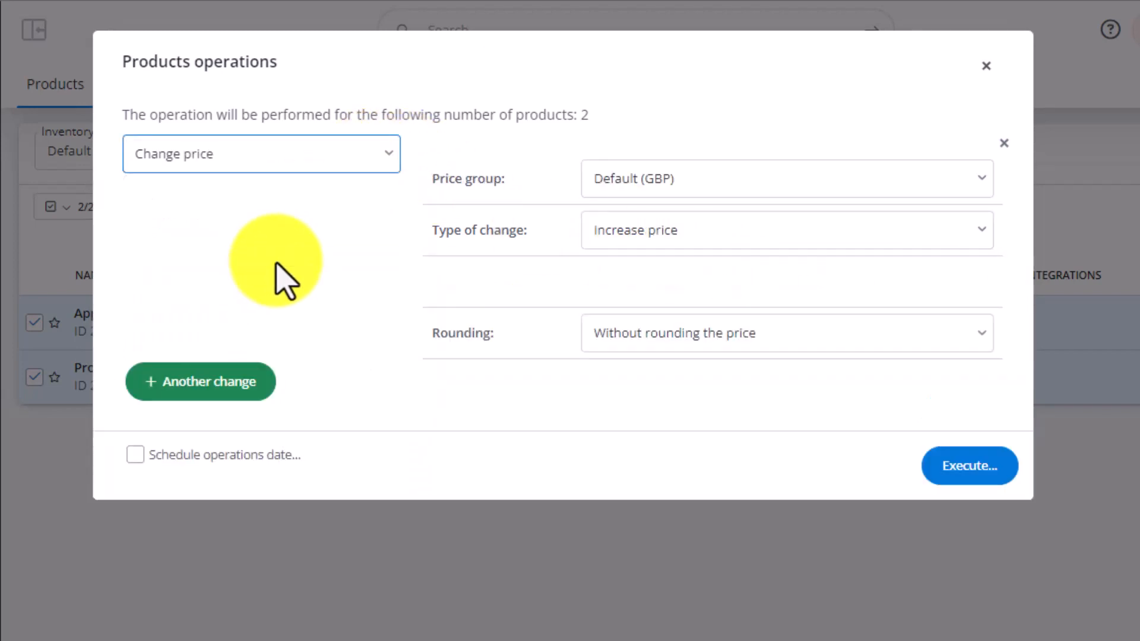
{"action": "left_click", "coordinate": [703, 228]}
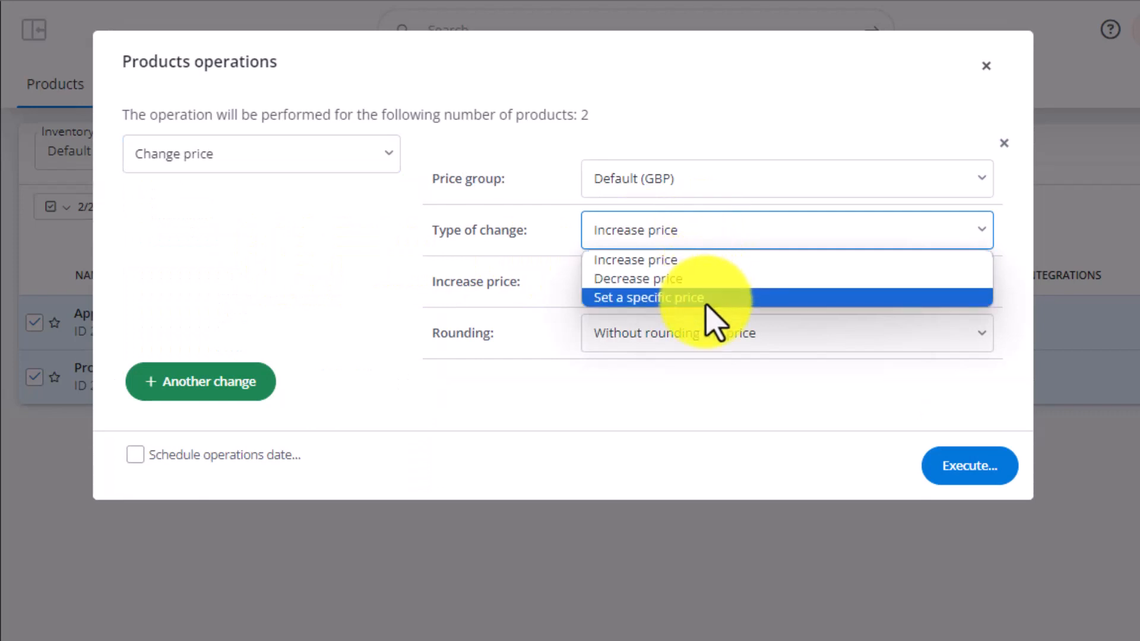
{"action": "left_click", "coordinate": [490, 240]}
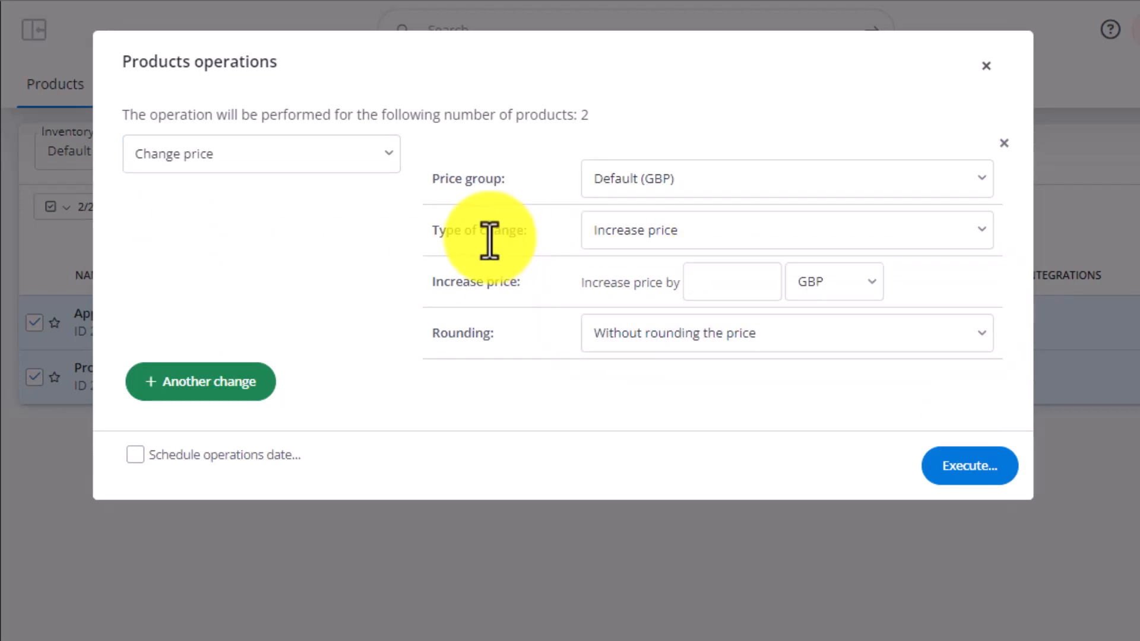
{"action": "left_click", "coordinate": [330, 158]}
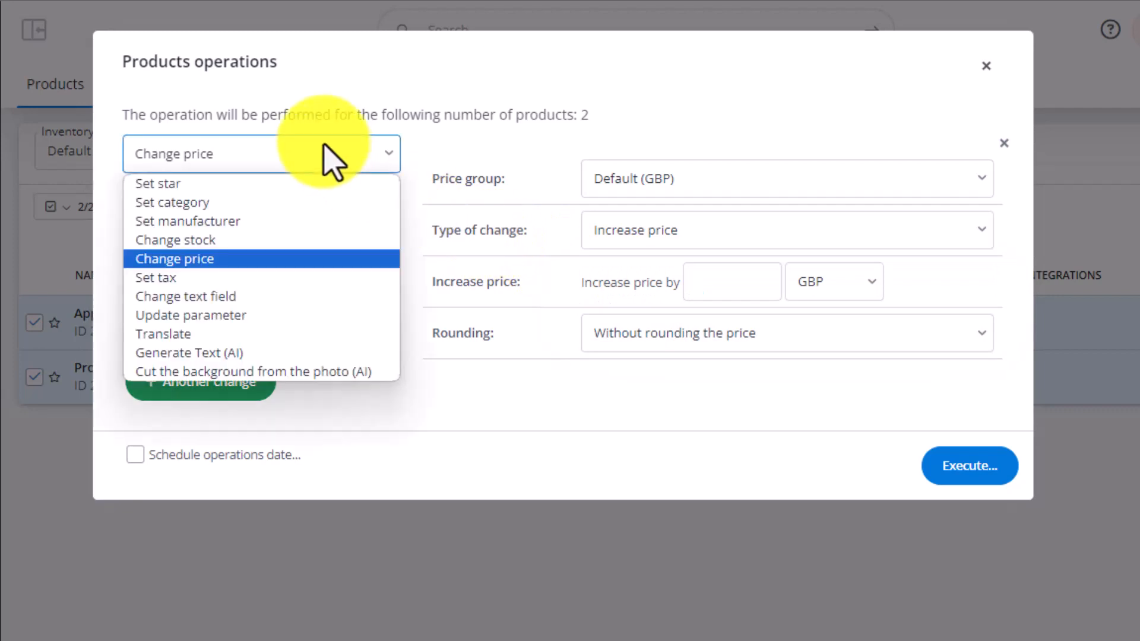
{"action": "left_click", "coordinate": [290, 279]}
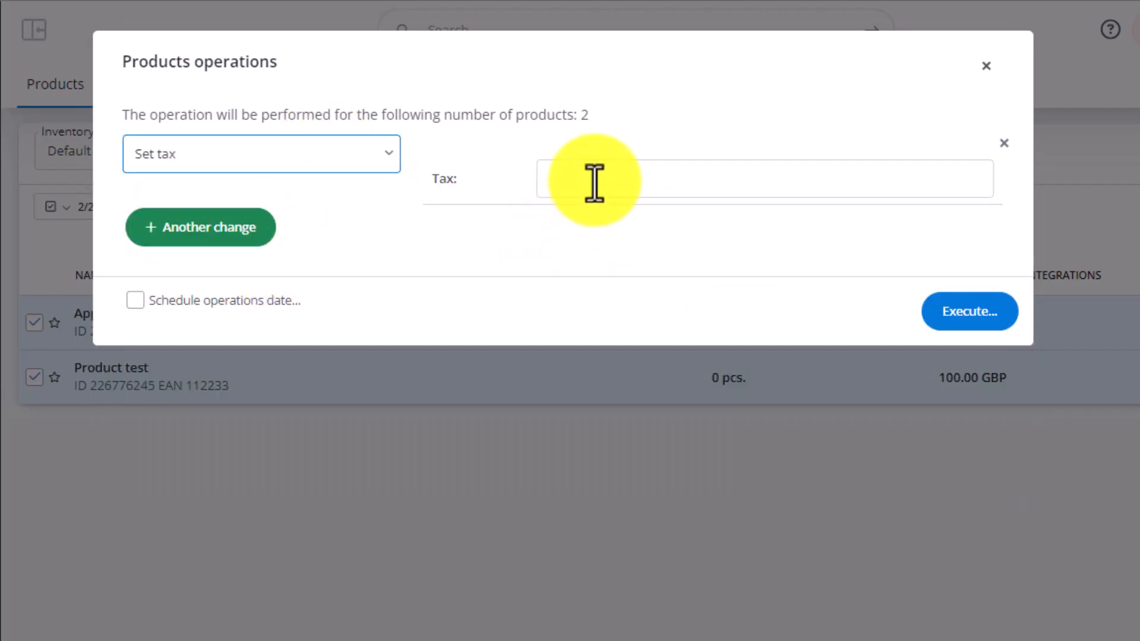
Step: Choose the Change text field operation for the English product name, with "Replace the phrases in field value" as the type of change
{"action": "left_click", "coordinate": [382, 159]}
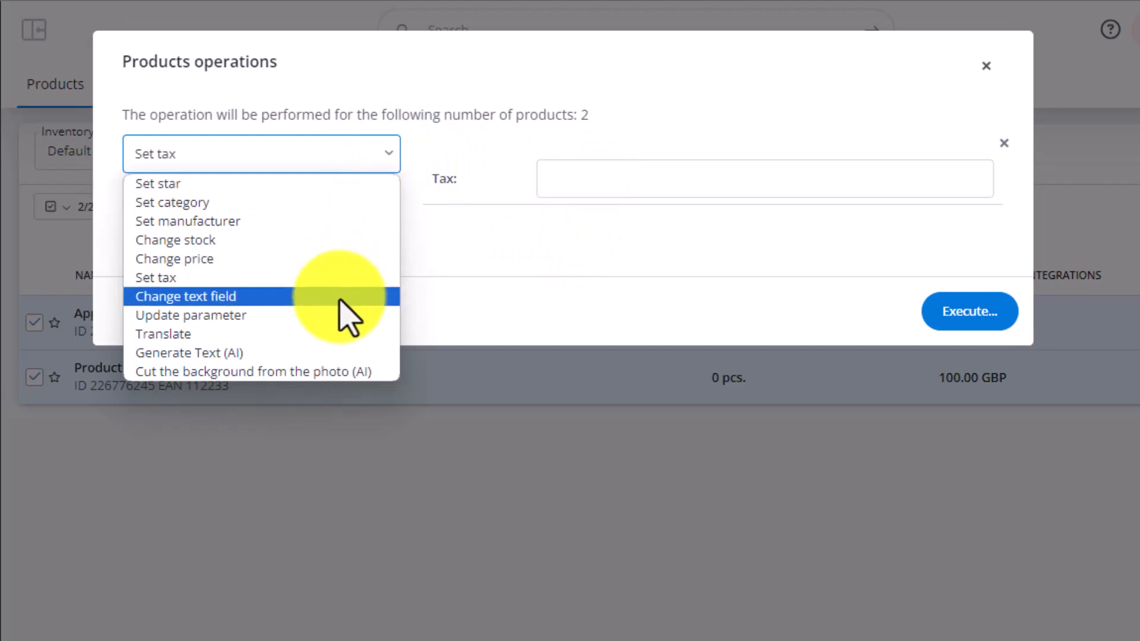
{"action": "left_click", "coordinate": [340, 298]}
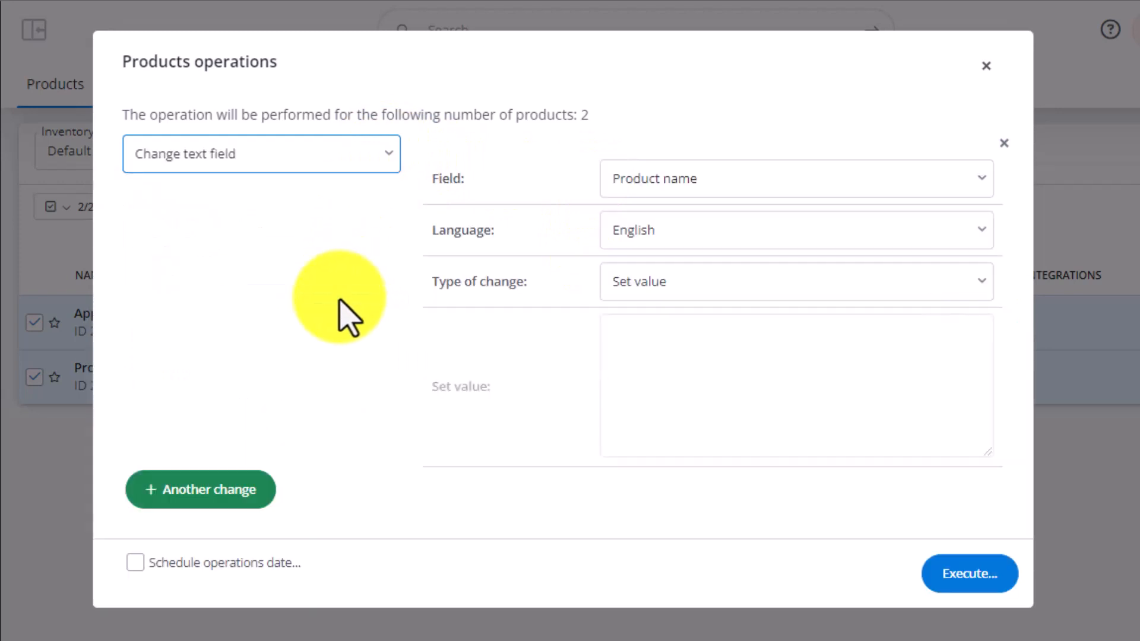
{"action": "left_click", "coordinate": [701, 180]}
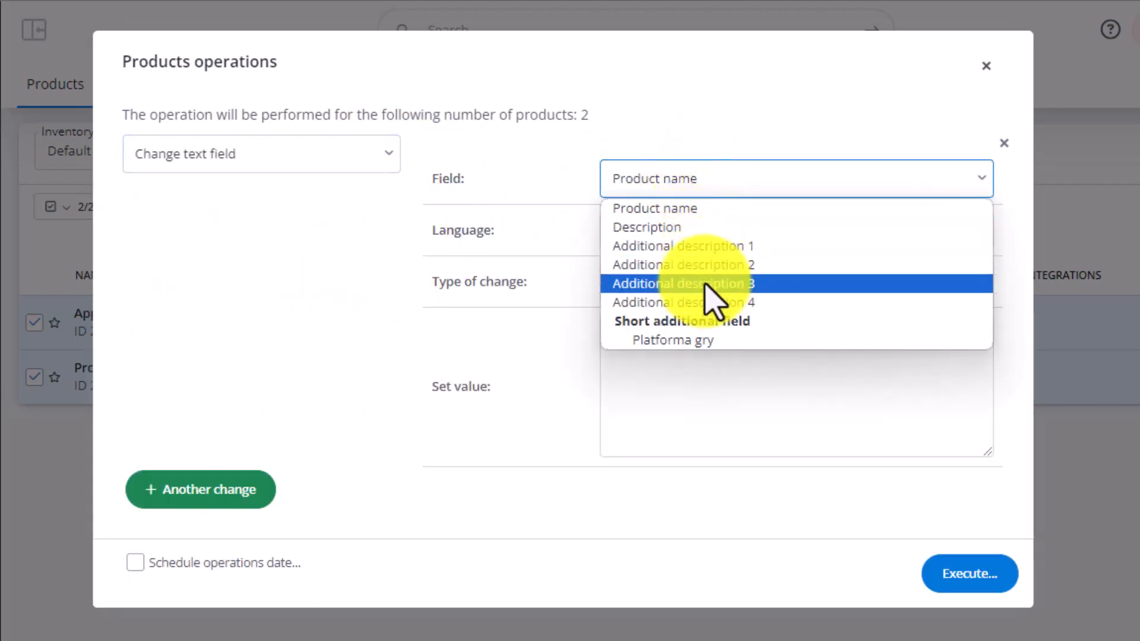
{"action": "left_click", "coordinate": [709, 207]}
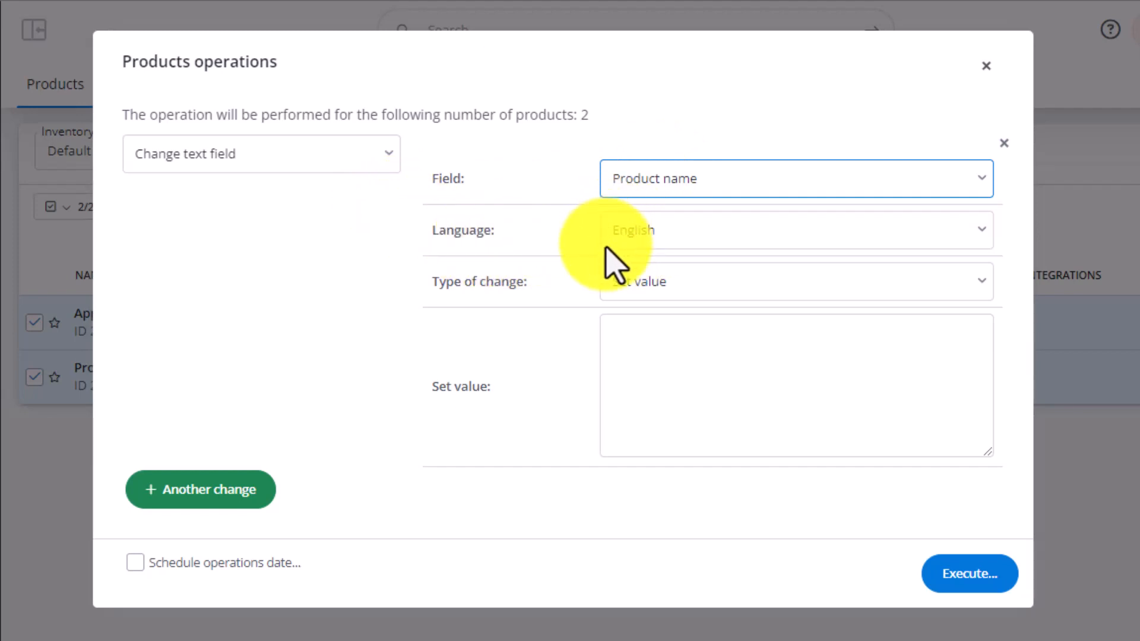
{"action": "left_click", "coordinate": [692, 279]}
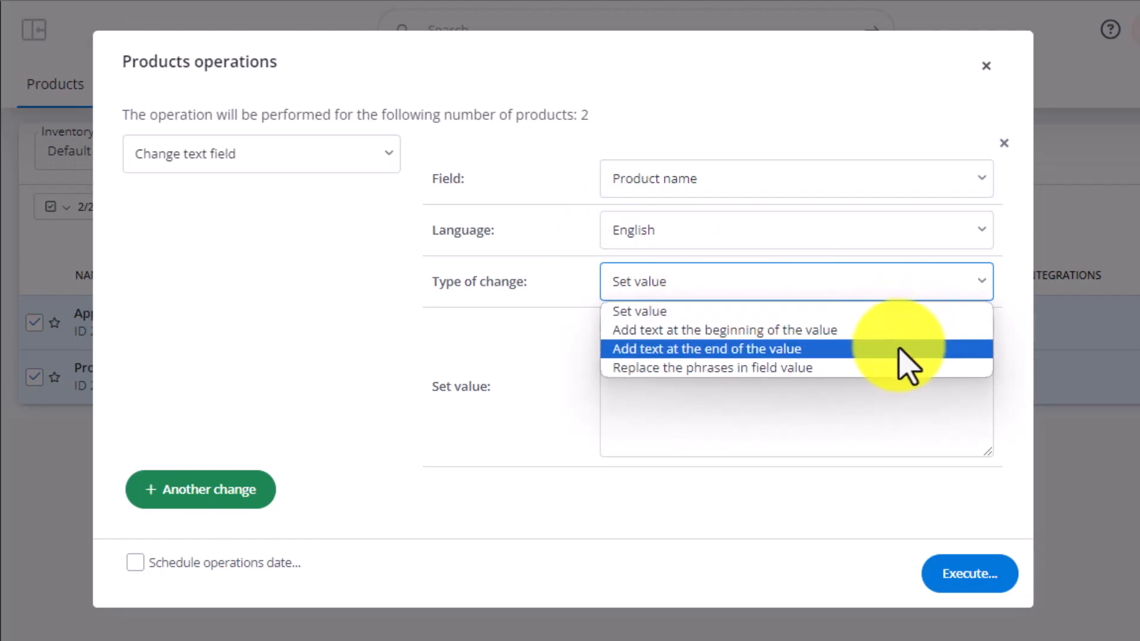
{"action": "left_click", "coordinate": [880, 368]}
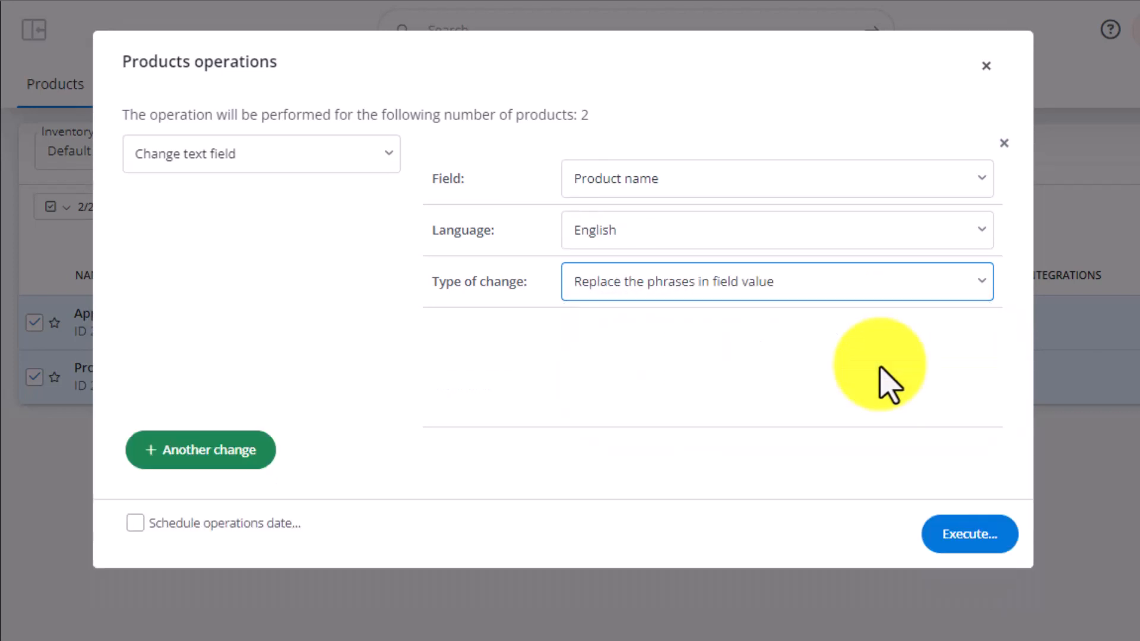
Step: Choose the Update parameter operation for the English parameter Color, with "Add text at the end of the value" as the type of change
{"action": "left_click", "coordinate": [374, 157]}
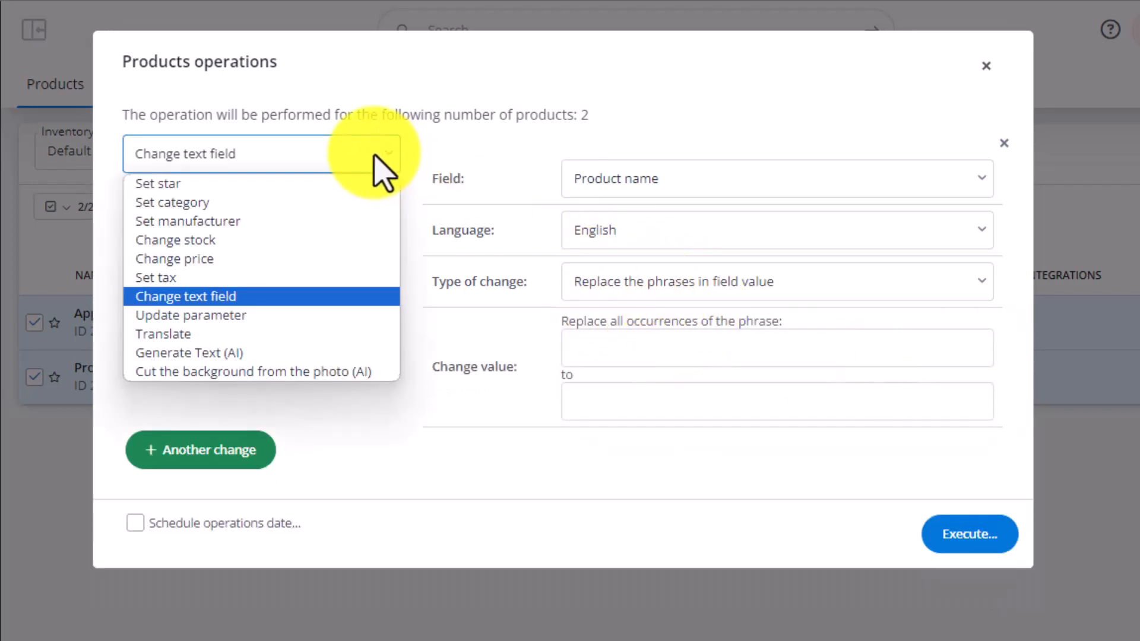
{"action": "left_click", "coordinate": [320, 318]}
{"action": "left_click", "coordinate": [722, 235]}
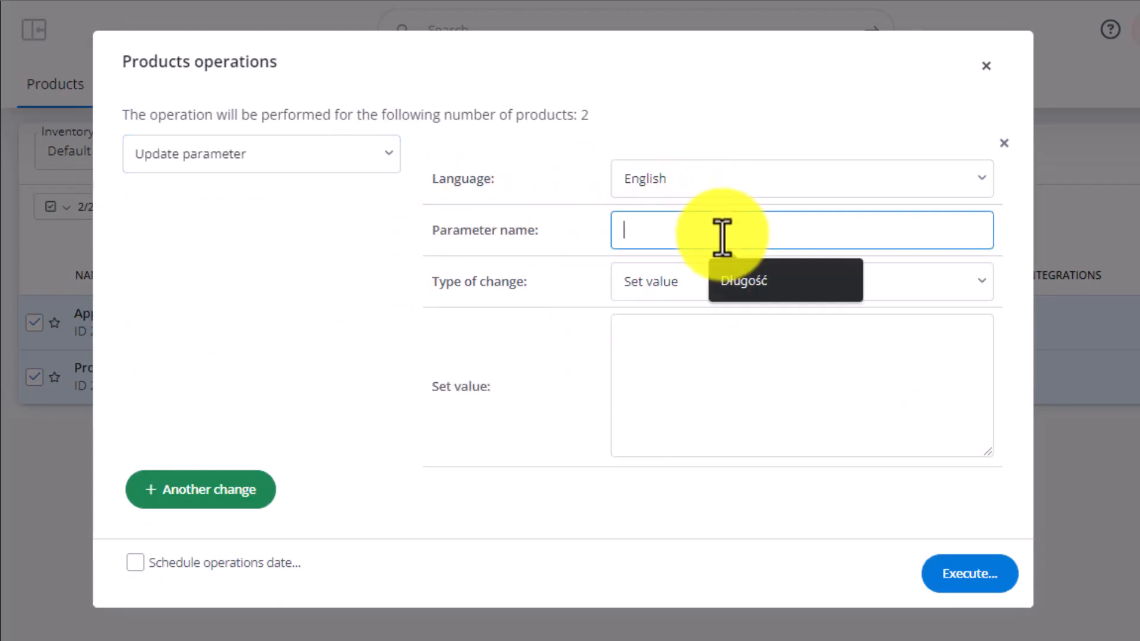
{"action": "left_click", "coordinate": [536, 236]}
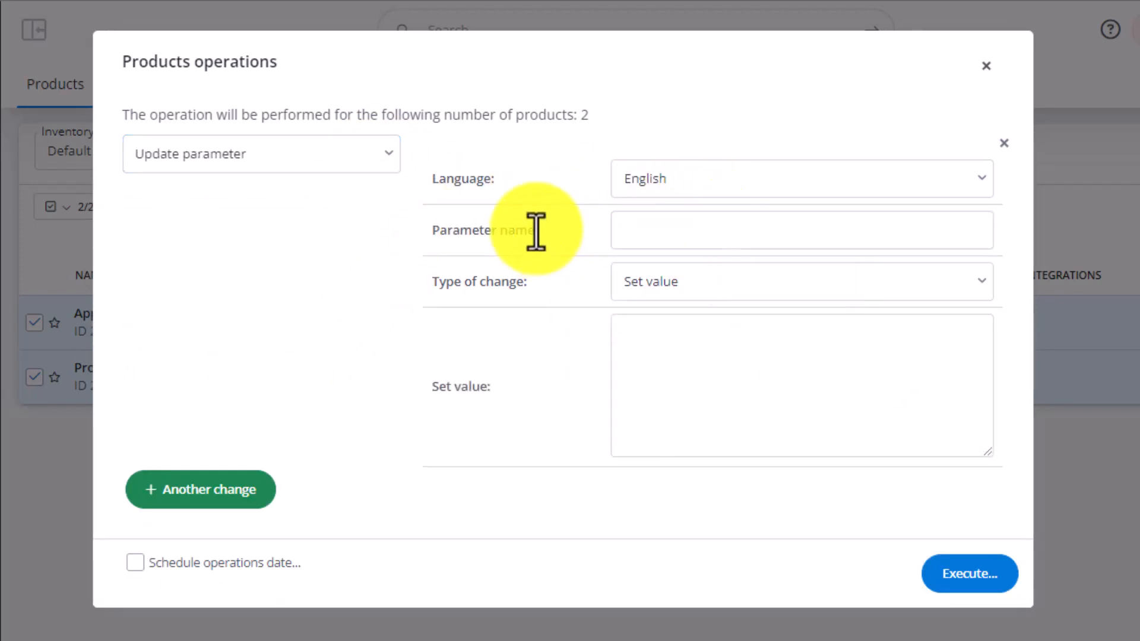
{"action": "left_click", "coordinate": [684, 233]}
{"action": "type", "text": "Color"}
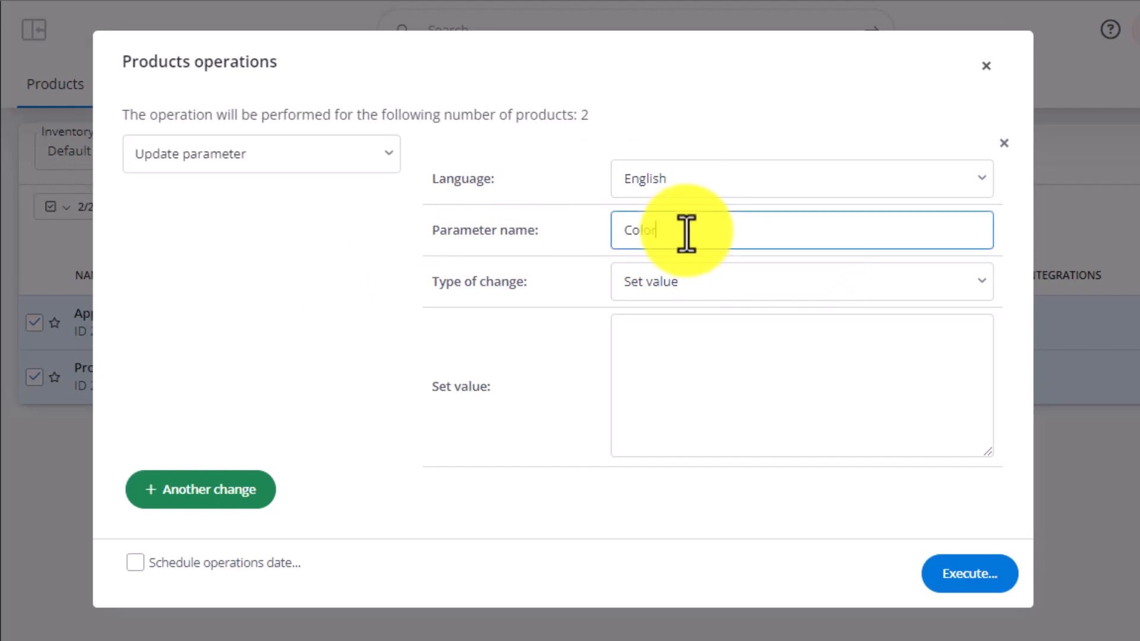
{"action": "left_click", "coordinate": [731, 287]}
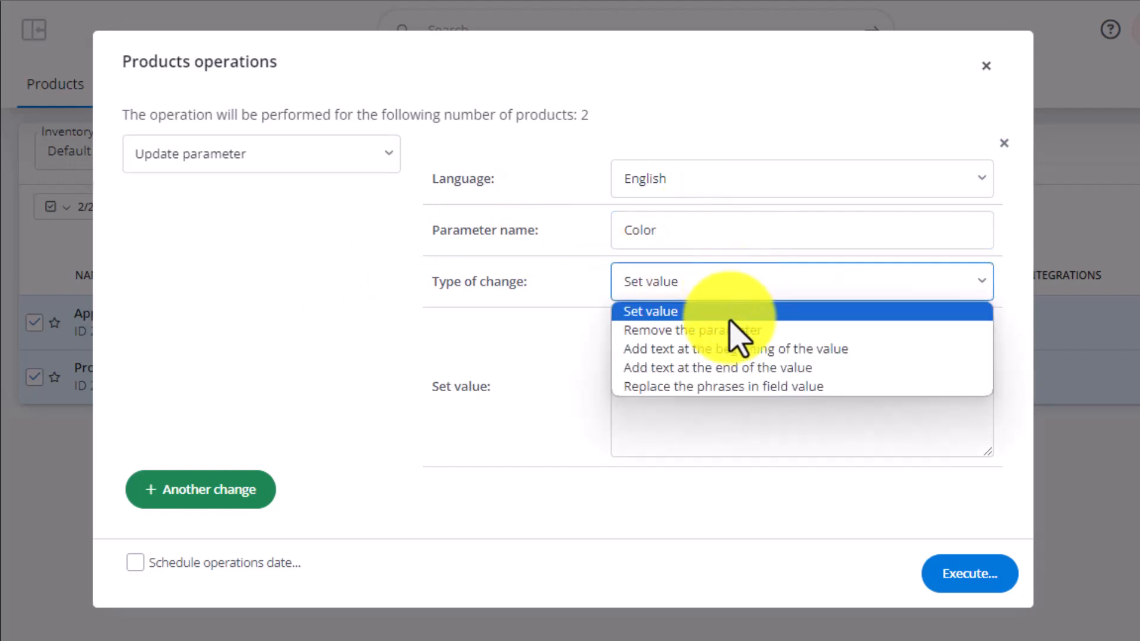
{"action": "left_click", "coordinate": [859, 367]}
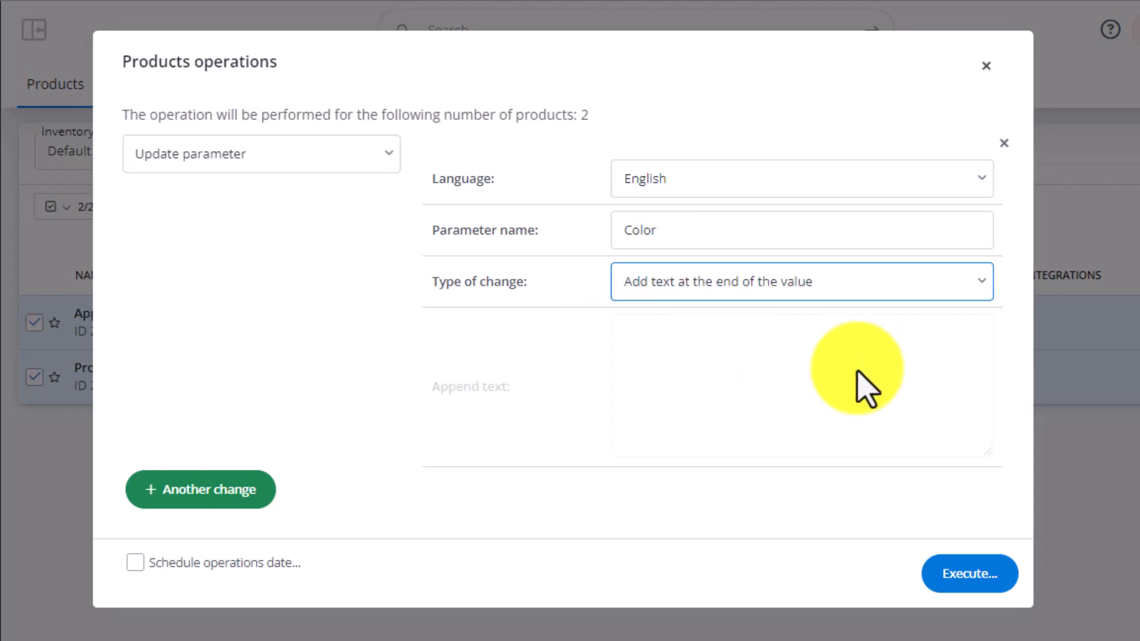
Step: Open the choice of product operations to pick a replacement for Update parameter
{"action": "left_click", "coordinate": [275, 173]}
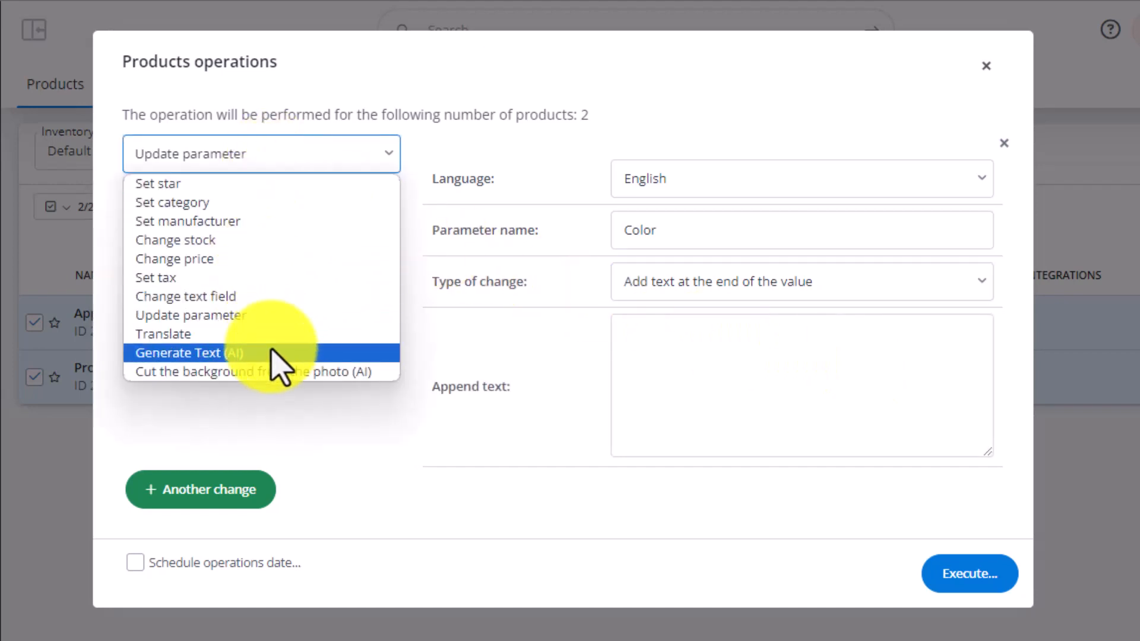